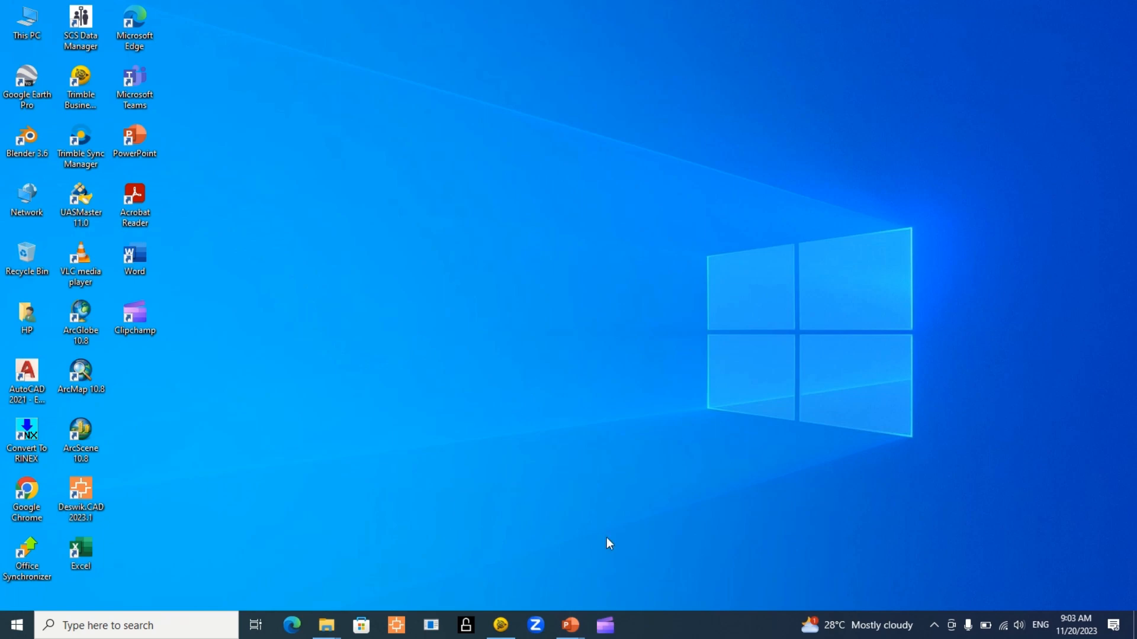
# View the files on Local Disk (D:) in File Explorer and switch to Trimble Business Center
pyautogui.moveTo(327, 625)
pyautogui.click(381, 587)
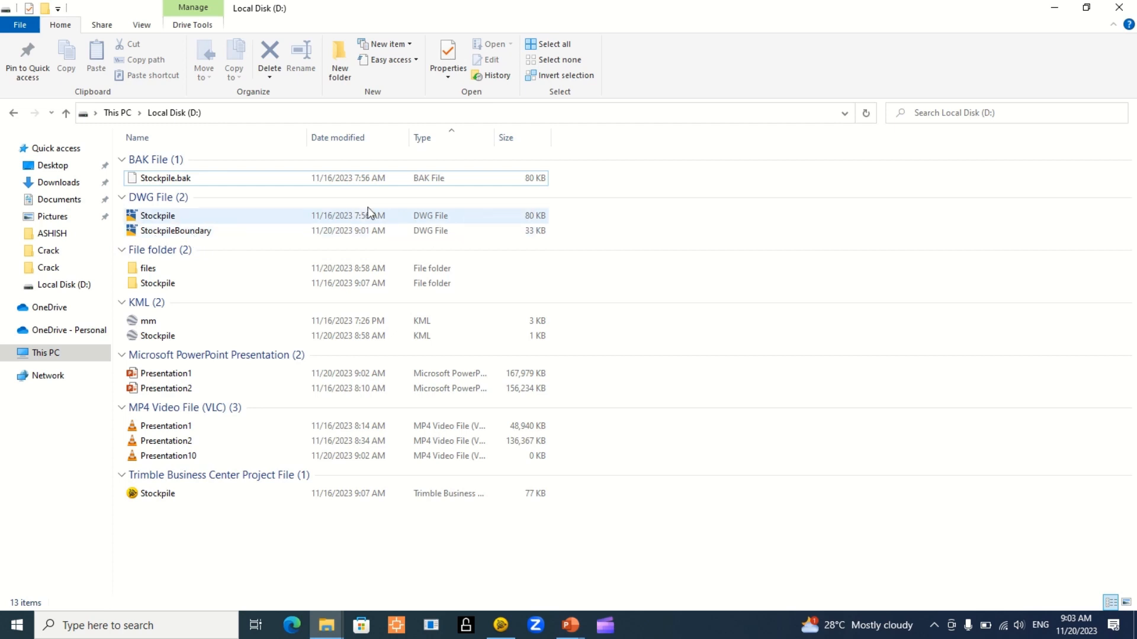
pyautogui.click(500, 626)
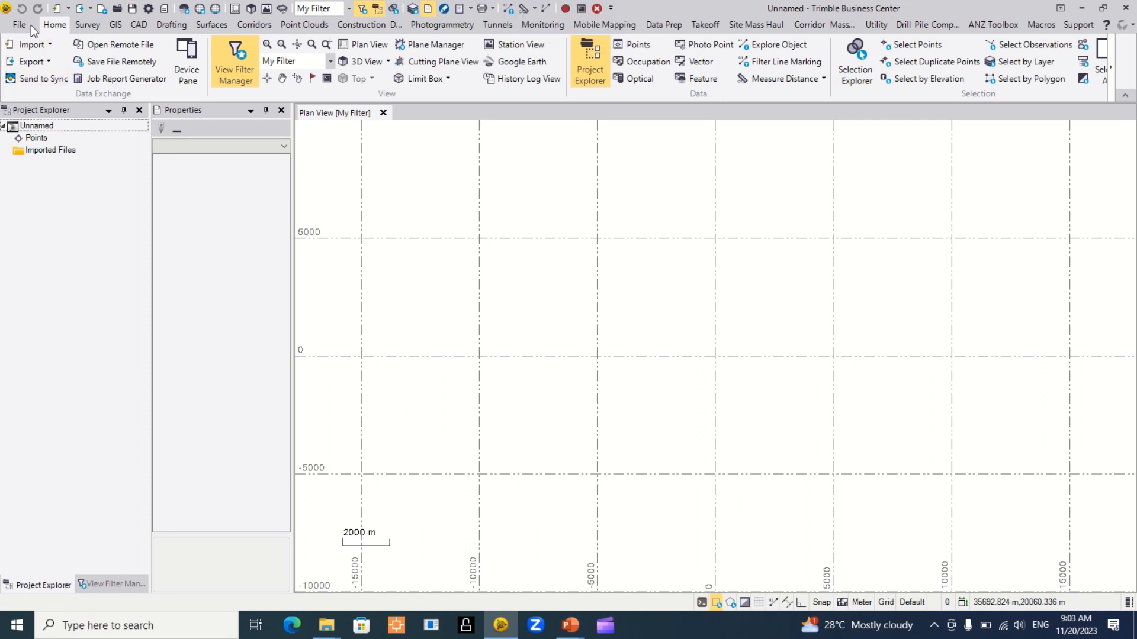
# Save the unnamed project to Local Disk (D:) as Stockpile_Boundary
pyautogui.click(108, 64)
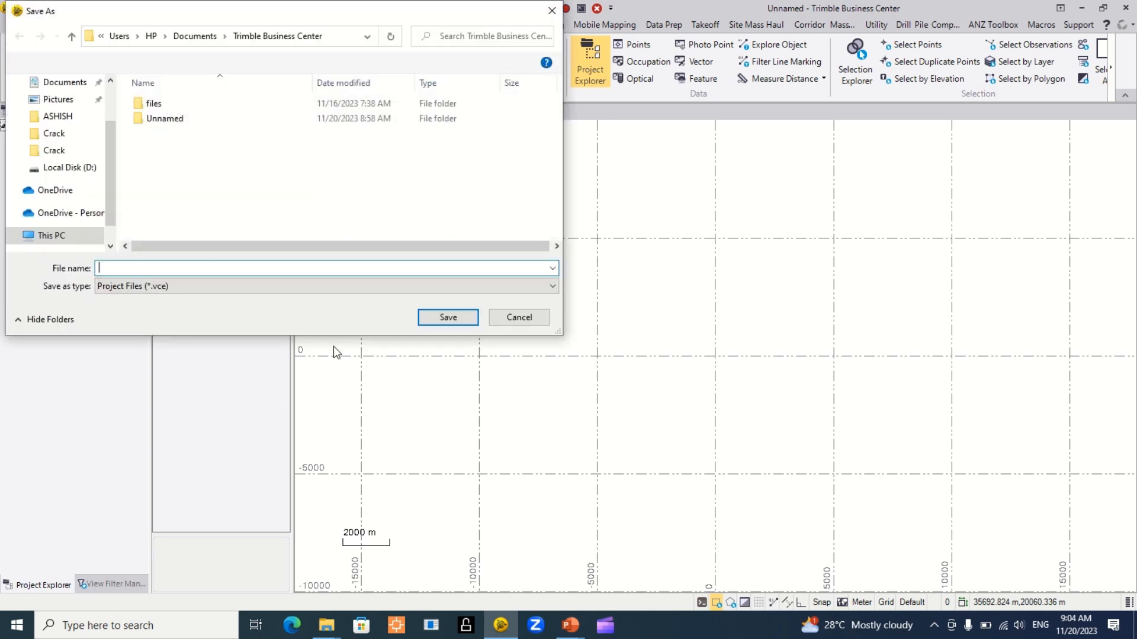
pyautogui.scroll(-2, 115, 200)
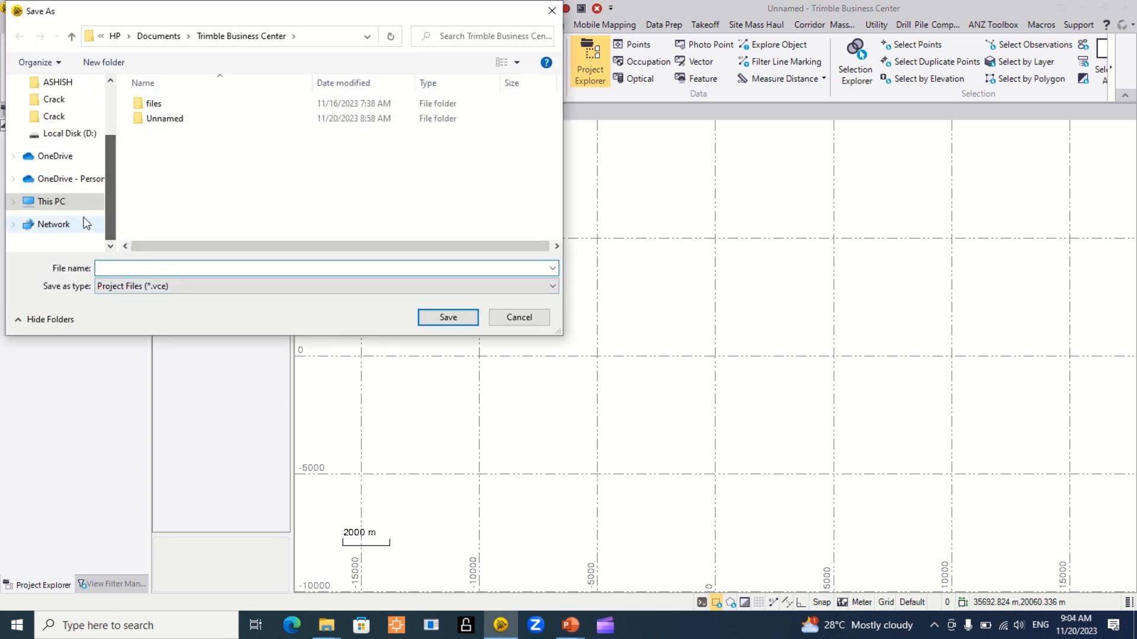
pyautogui.click(60, 199)
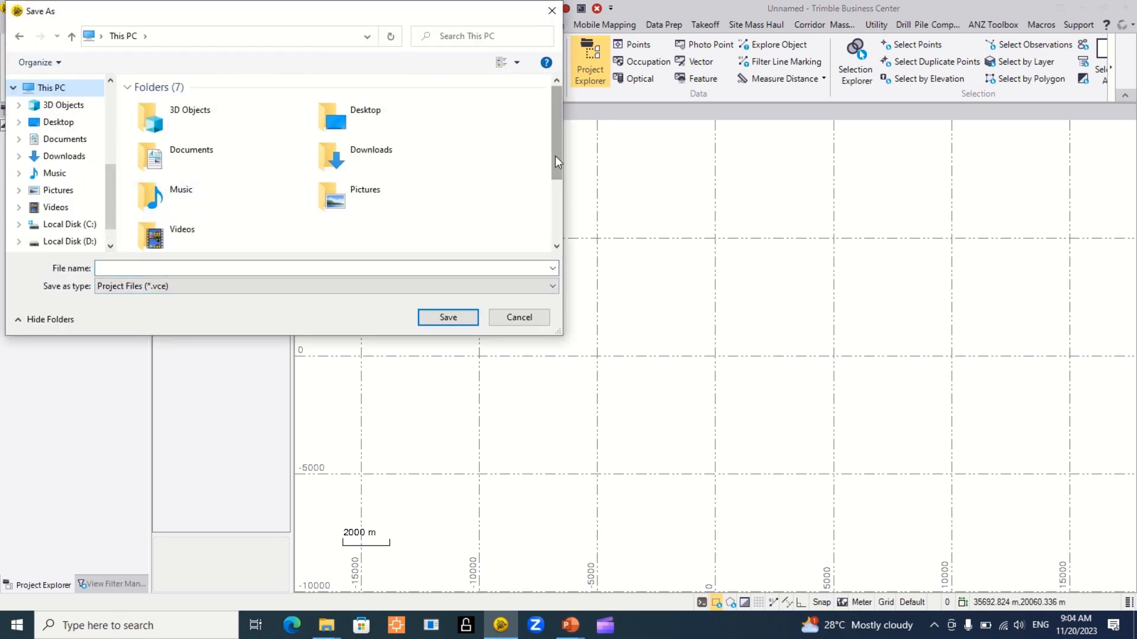
pyautogui.moveTo(555, 155); pyautogui.dragTo(549, 226)
pyautogui.doubleClick(336, 204)
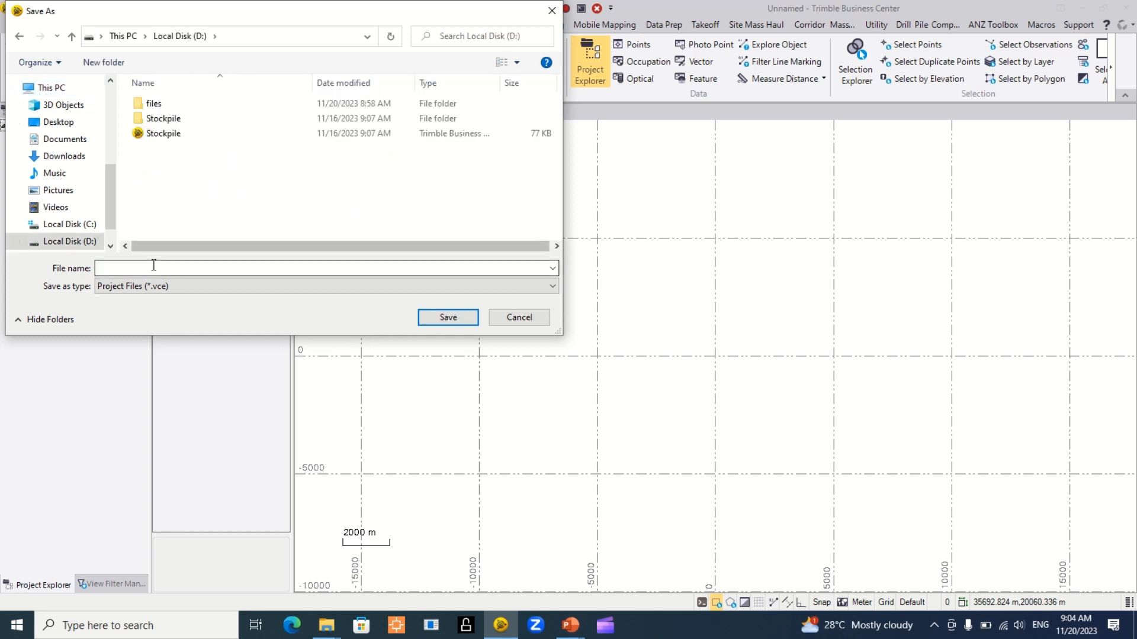
pyautogui.click(163, 135)
pyautogui.click(180, 273)
pyautogui.doubleClick(181, 274)
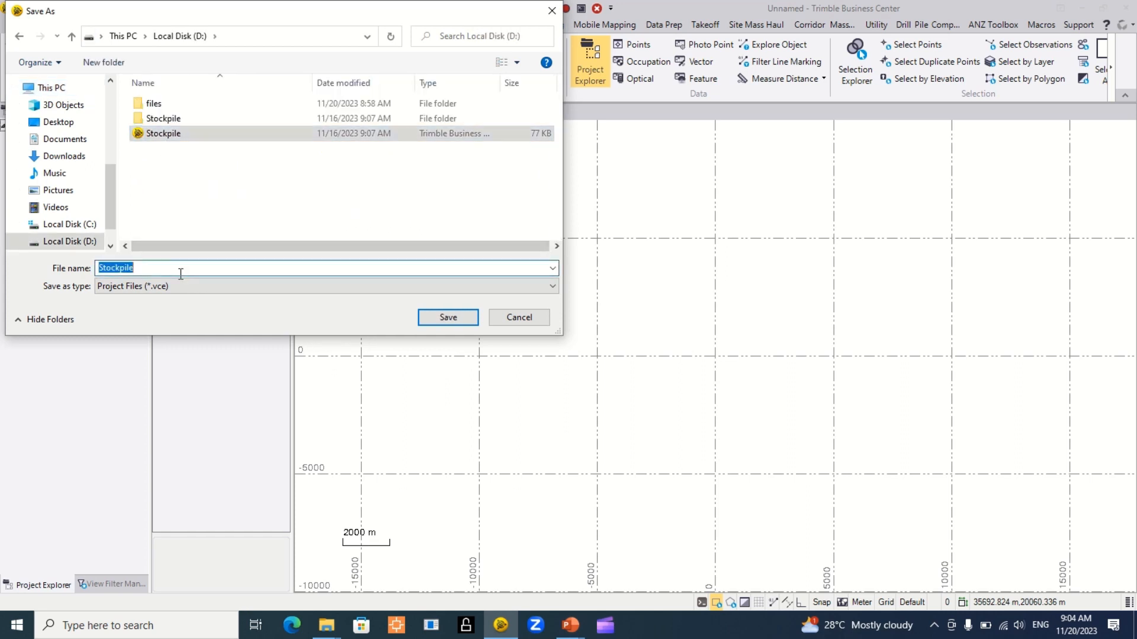
pyautogui.click(174, 270)
pyautogui.write('_Boundary')
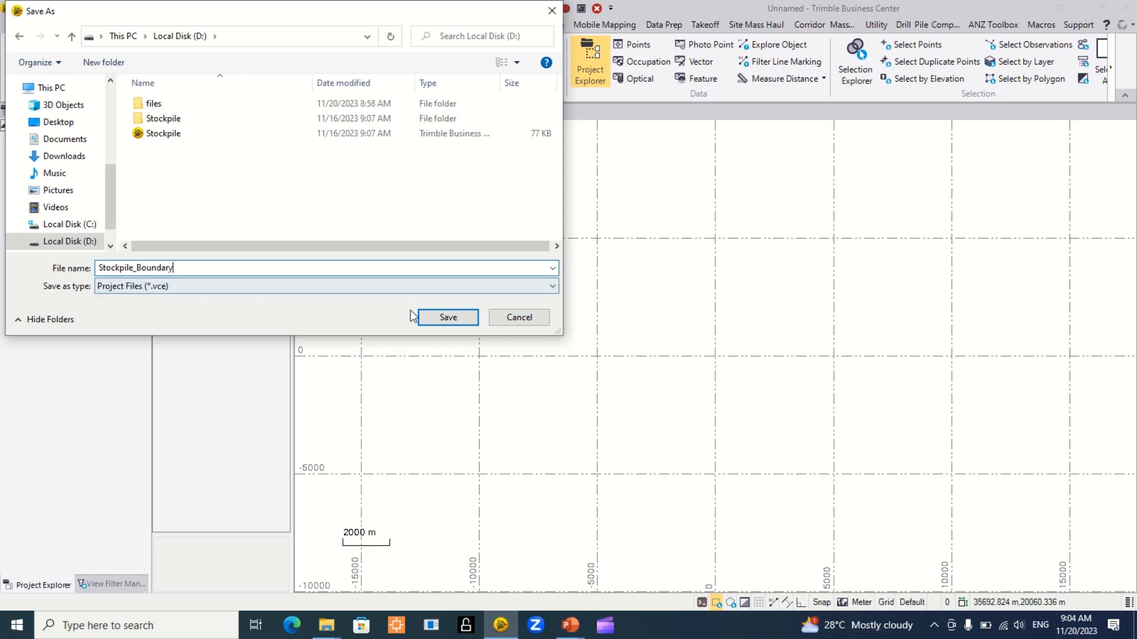
pyautogui.click(432, 315)
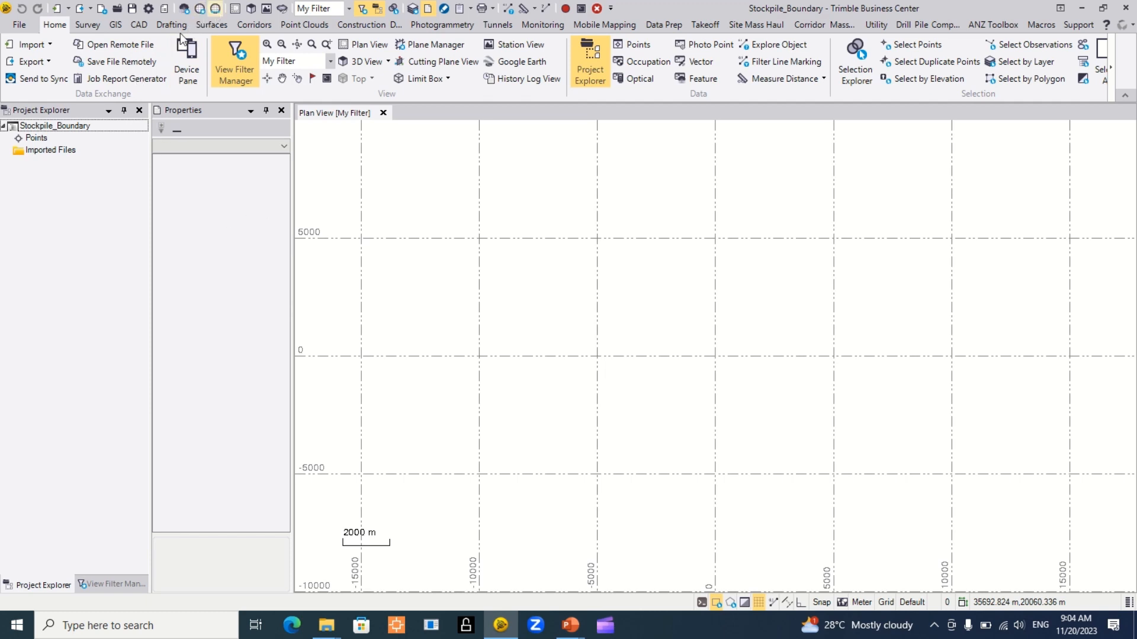
# Open the Change Coordinate System dialog to view the recently used systems, and cancel it
pyautogui.click(216, 8)
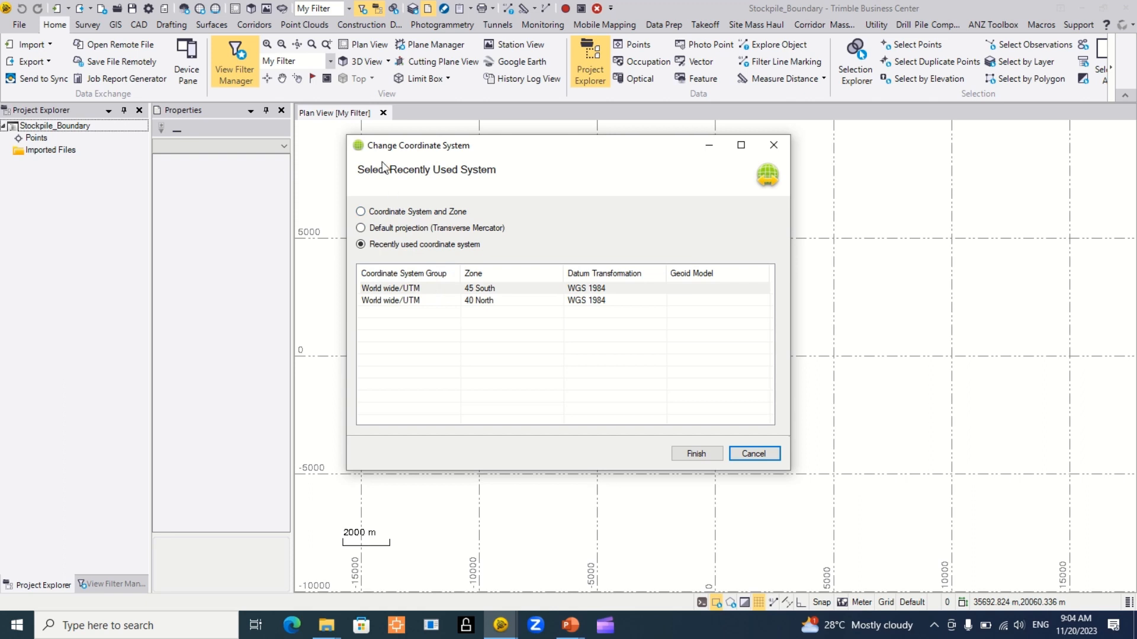
pyautogui.click(740, 453)
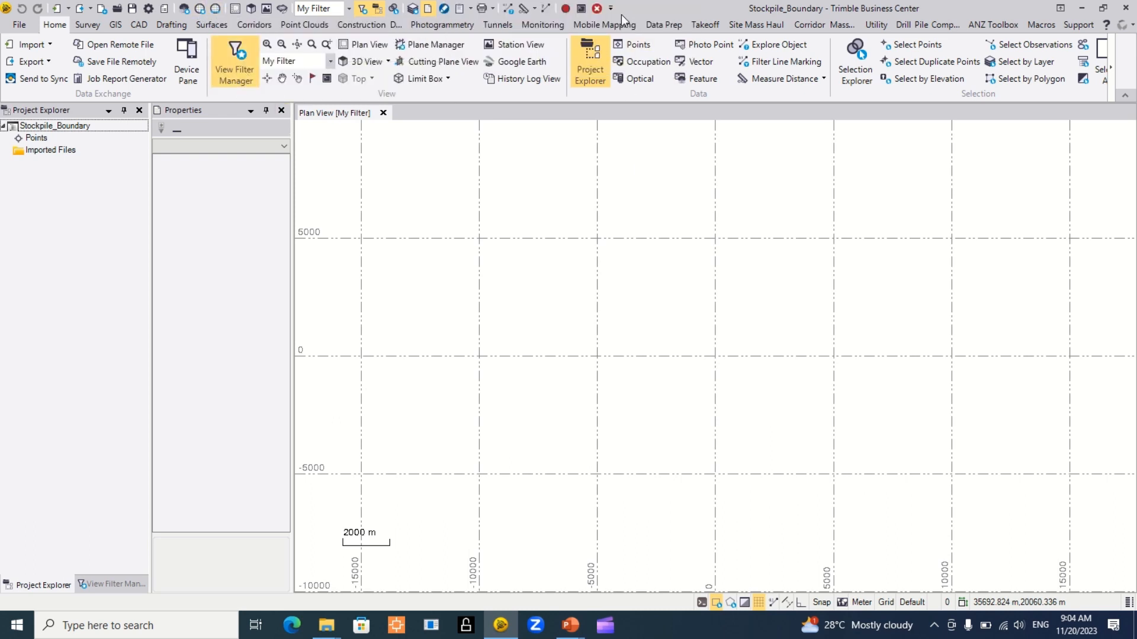
# Open the Quick Access Toolbar customization options and look through the list of all available commands
pyautogui.click(611, 9)
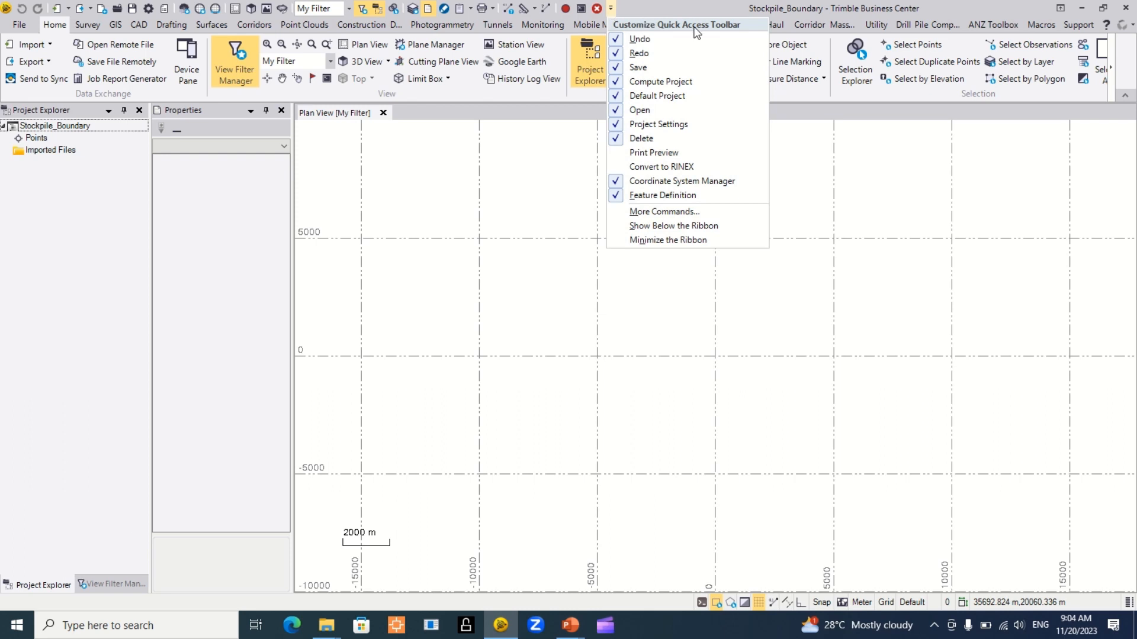
pyautogui.click(641, 212)
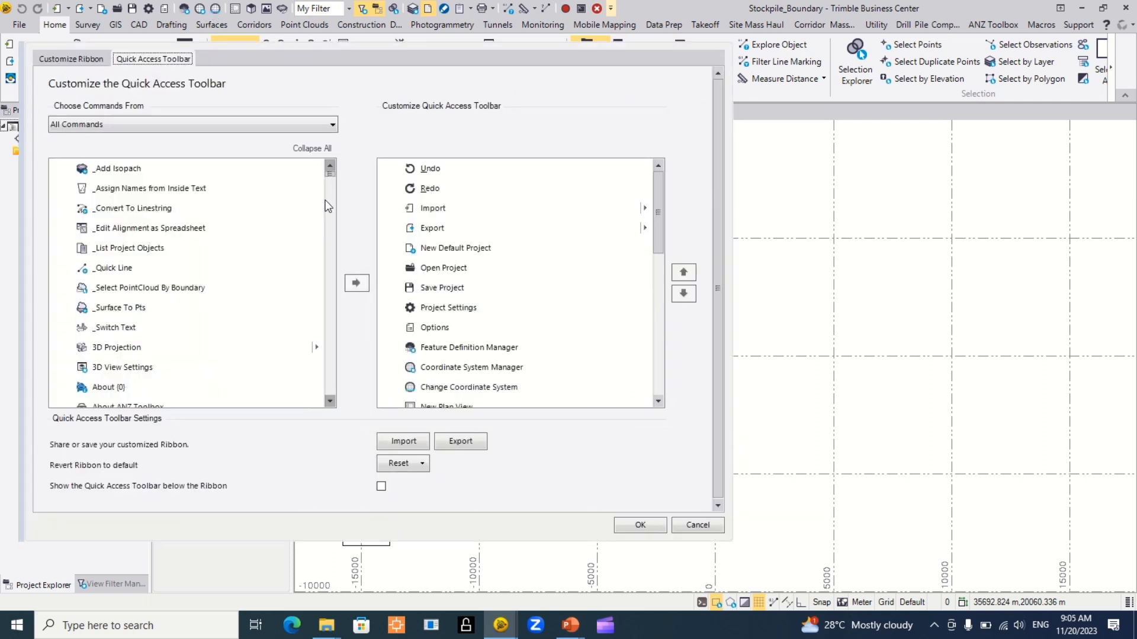
pyautogui.moveTo(357, 43); pyautogui.dragTo(556, 45)
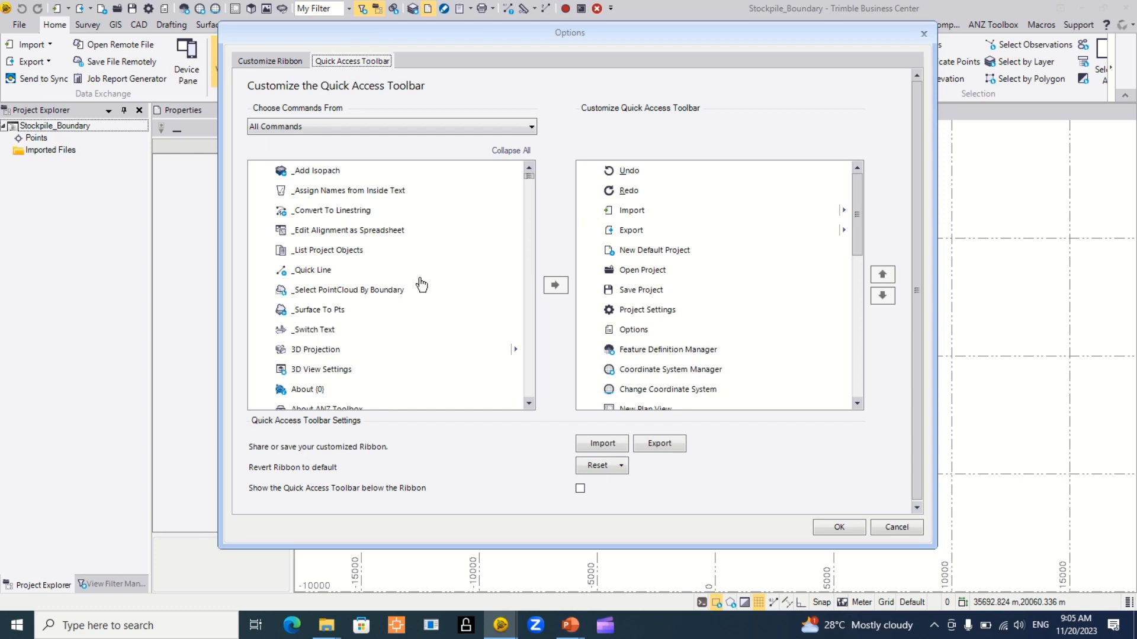
pyautogui.scroll(-1, 440, 377)
pyautogui.scroll(-9, 440, 378)
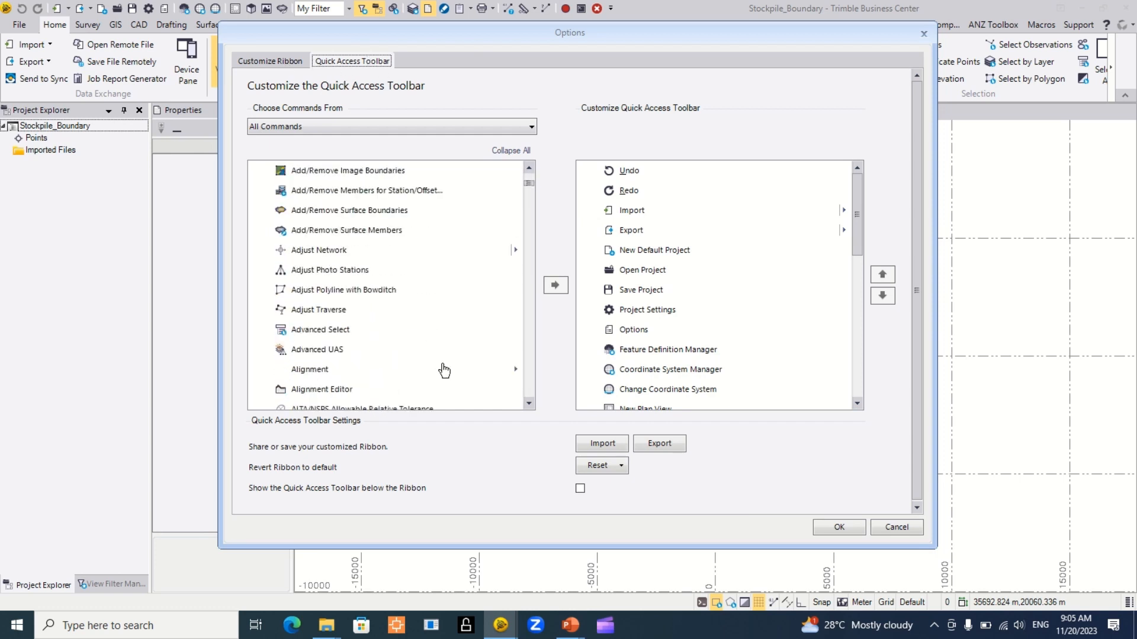
pyautogui.scroll(-11, 444, 364)
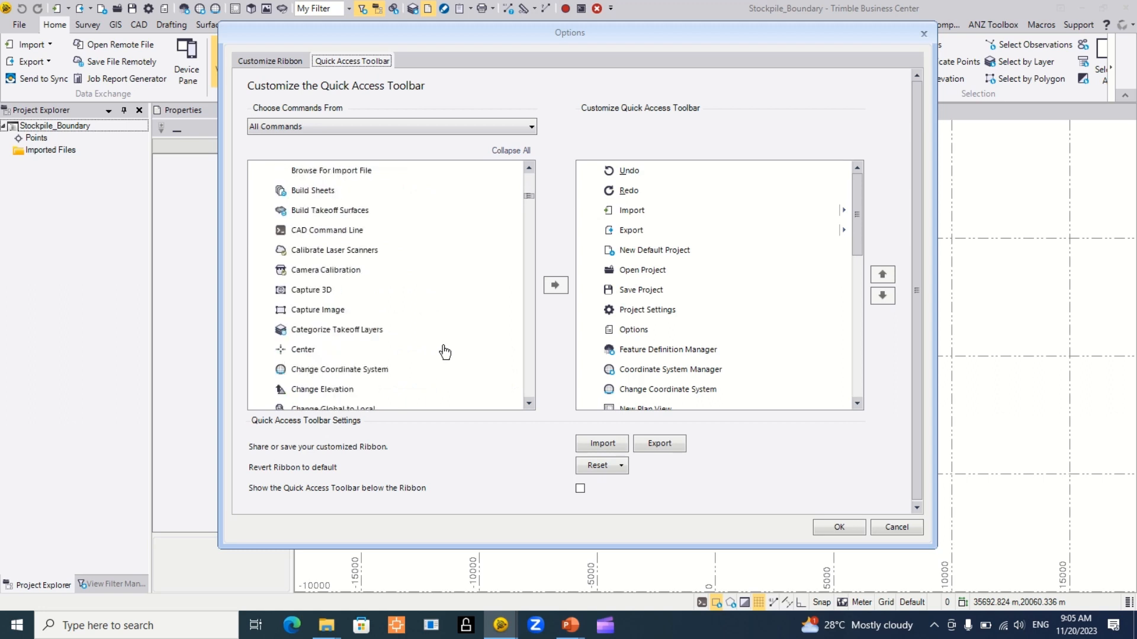
pyautogui.moveTo(528, 195); pyautogui.dragTo(528, 201)
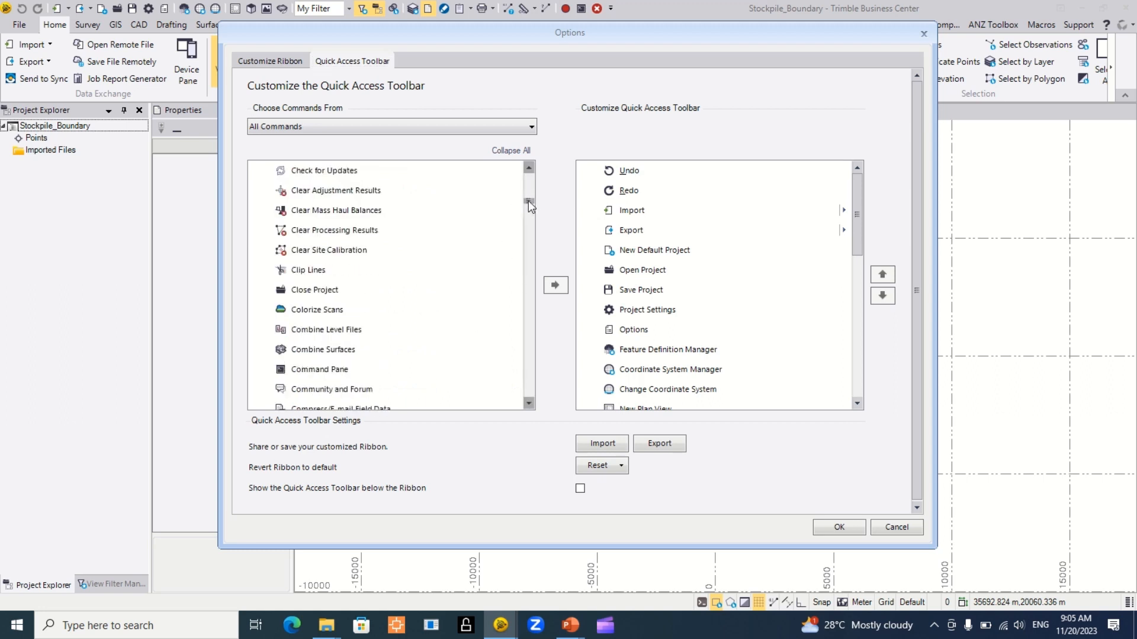
pyautogui.scroll(-3, 368, 344)
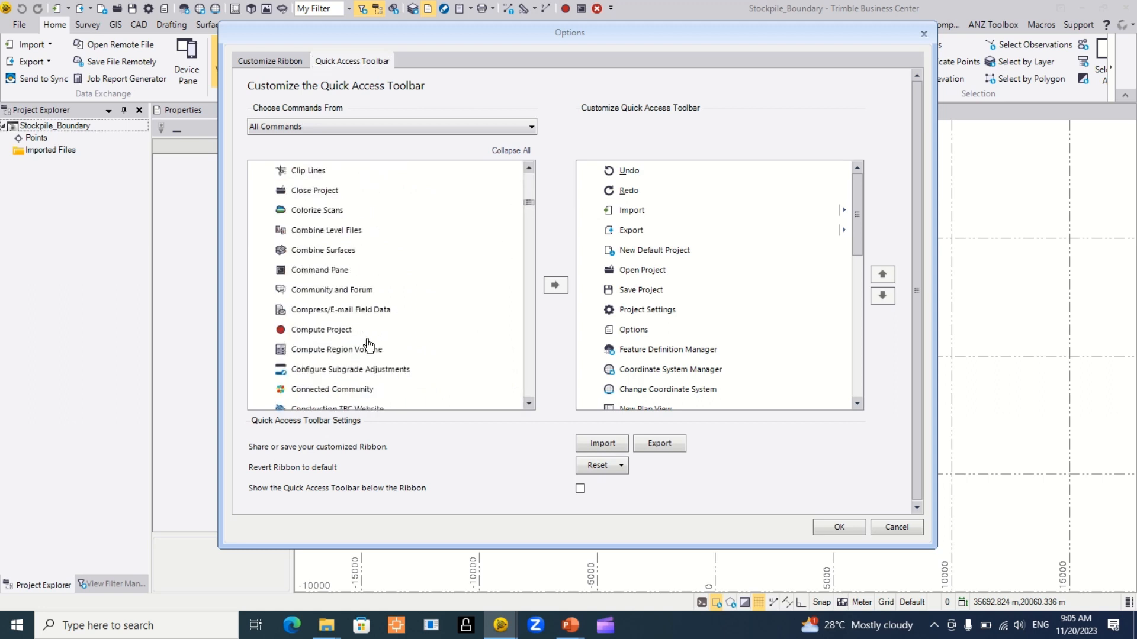
pyautogui.scroll(-1, 368, 345)
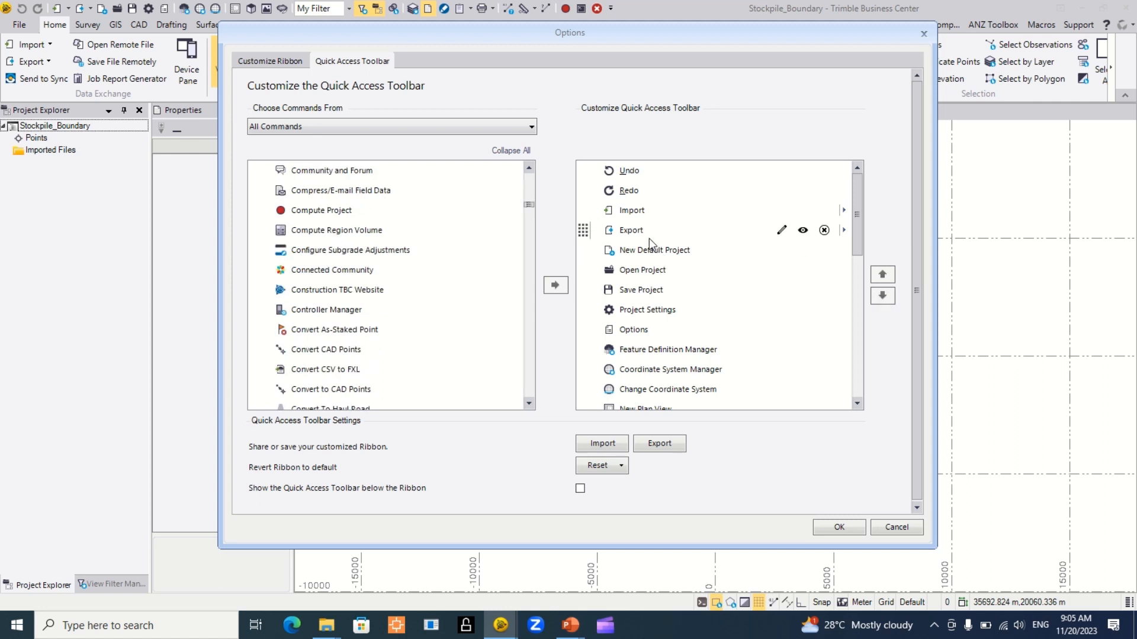
# Remove the Change Coordinate System command from the Quick Access Toolbar's list of commands
pyautogui.scroll(-1, 741, 360)
pyautogui.moveTo(861, 263); pyautogui.dragTo(855, 338)
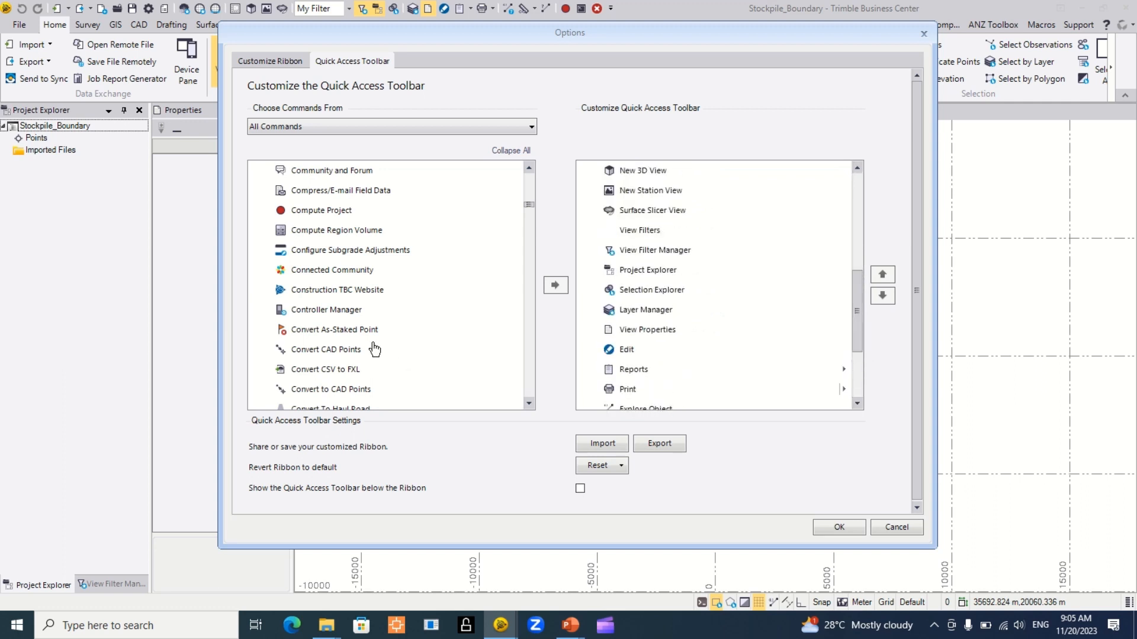
pyautogui.scroll(-2, 670, 356)
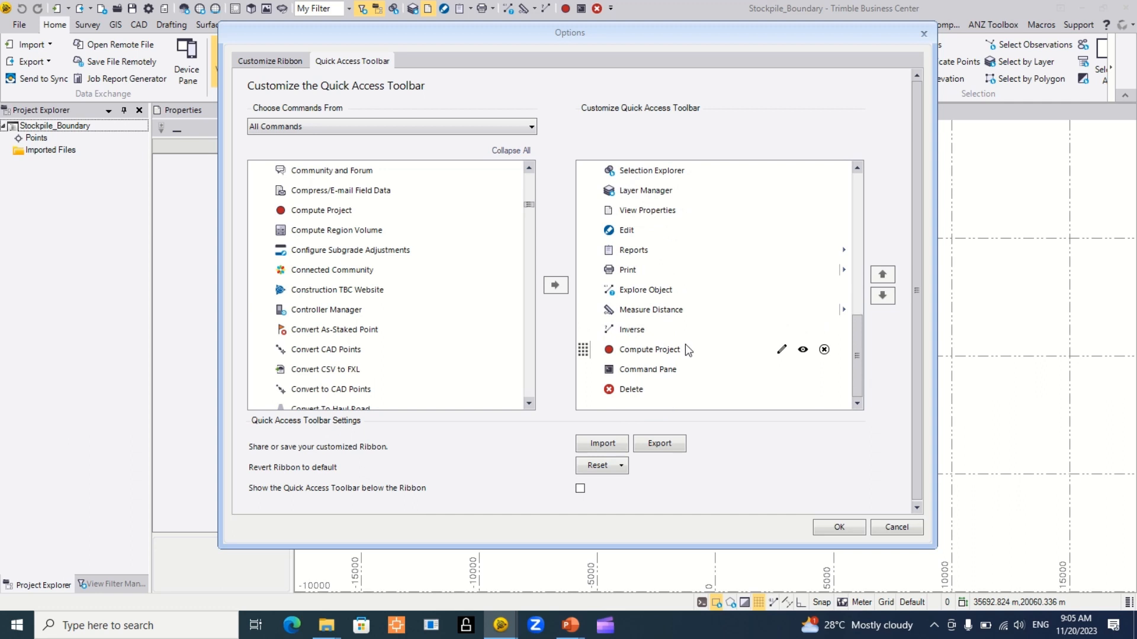
pyautogui.scroll(4, 681, 346)
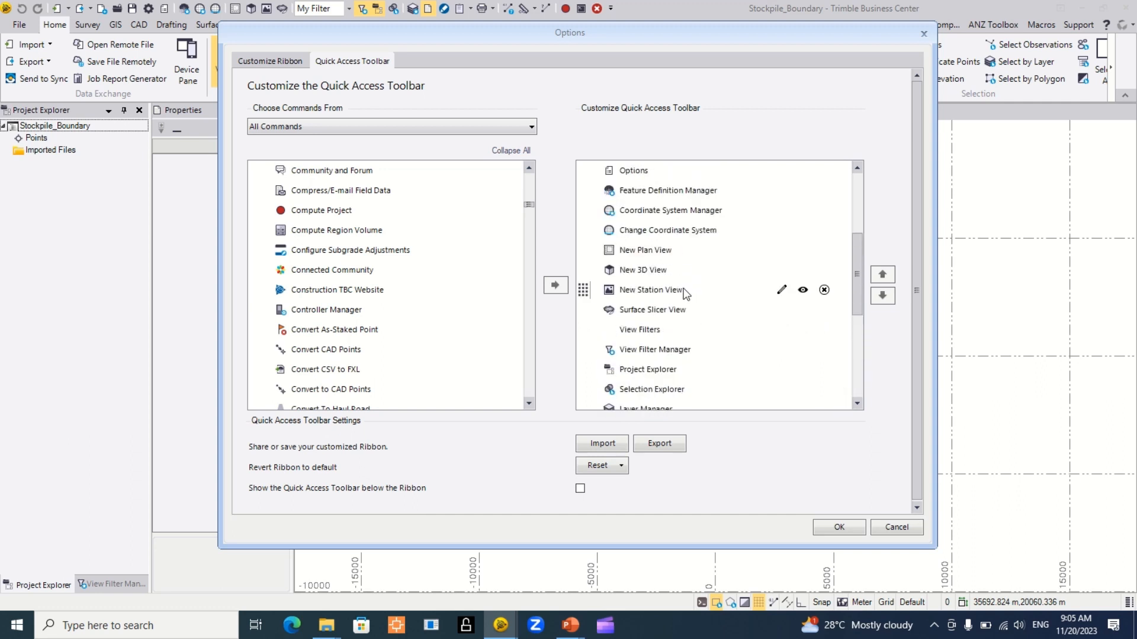
pyautogui.scroll(1, 685, 287)
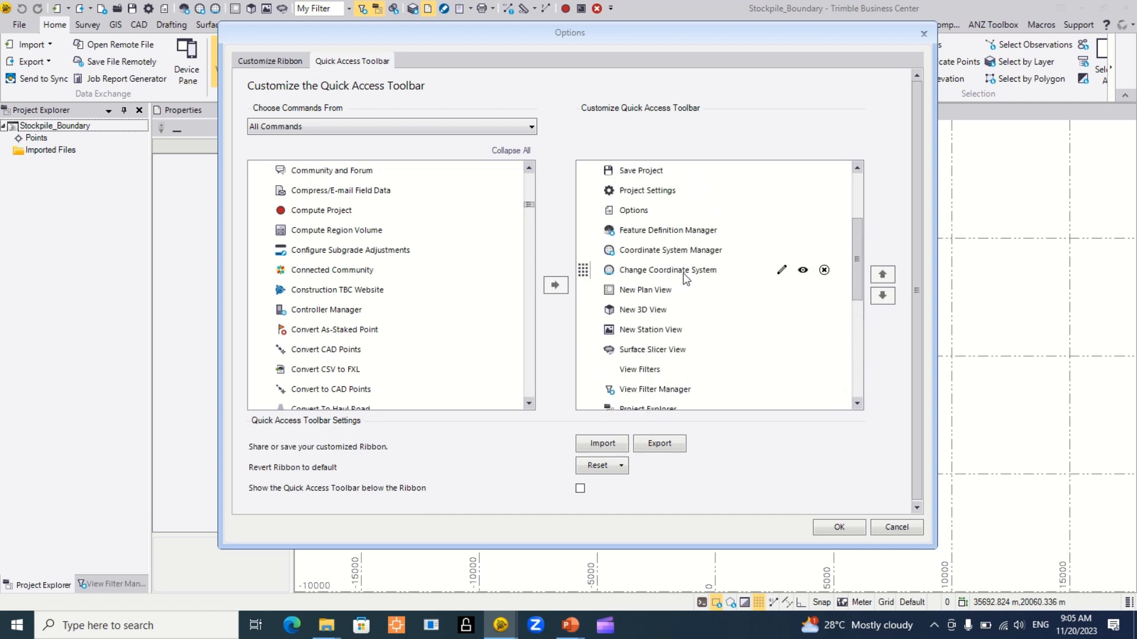
pyautogui.click(825, 271)
# Look through the available commands under All Commands and All Tabs for Change Coordinate System
pyautogui.scroll(1, 387, 271)
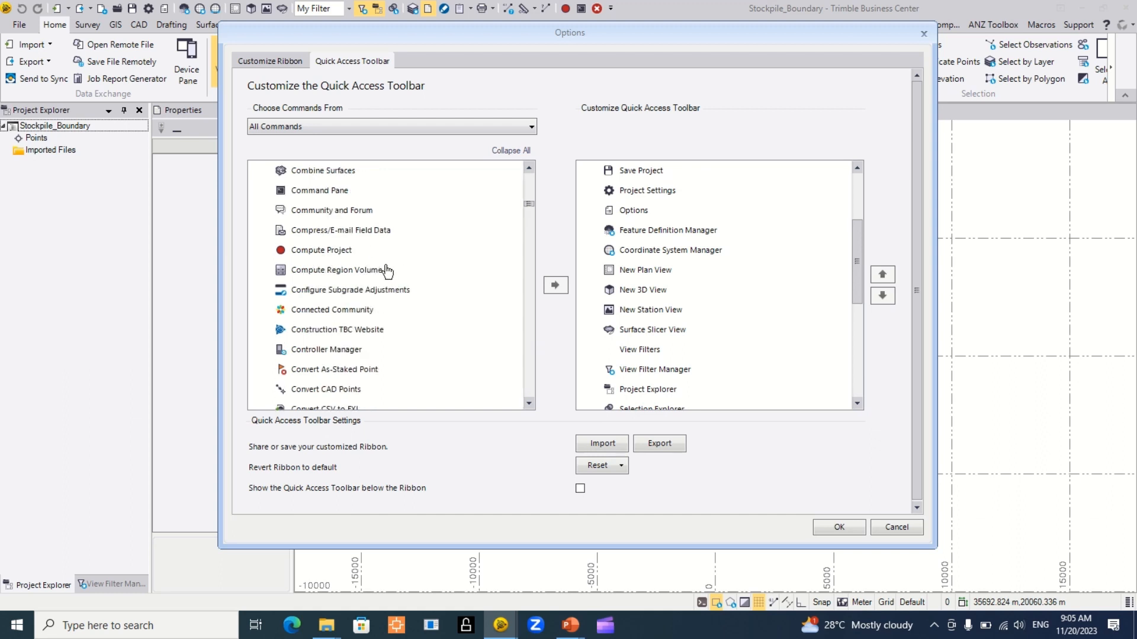
pyautogui.scroll(1, 349, 250)
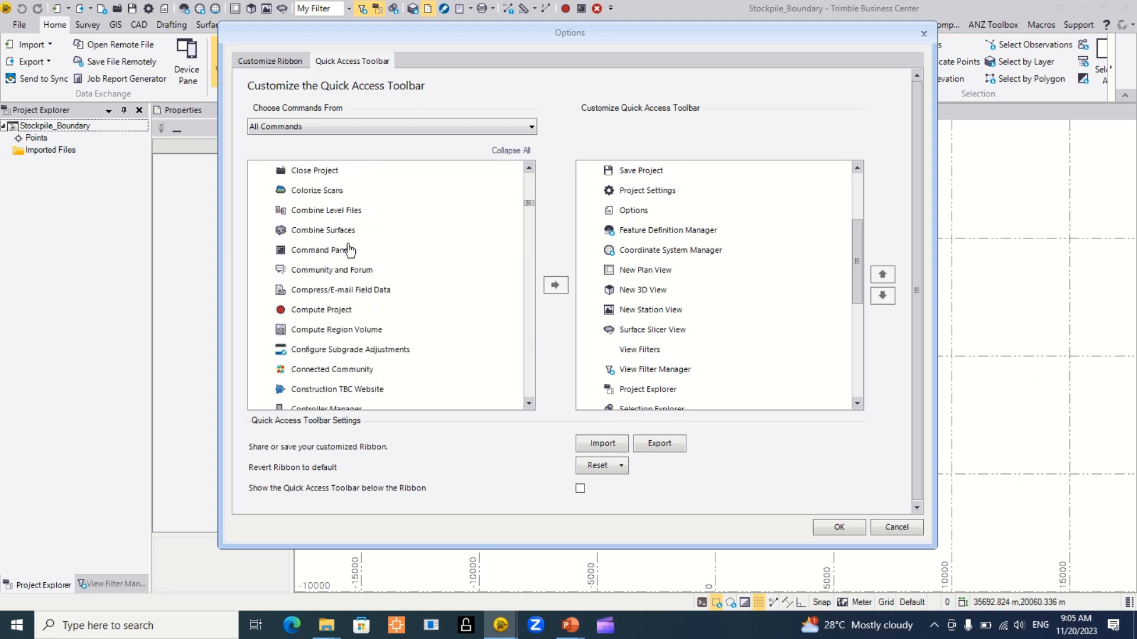
pyautogui.scroll(2, 349, 250)
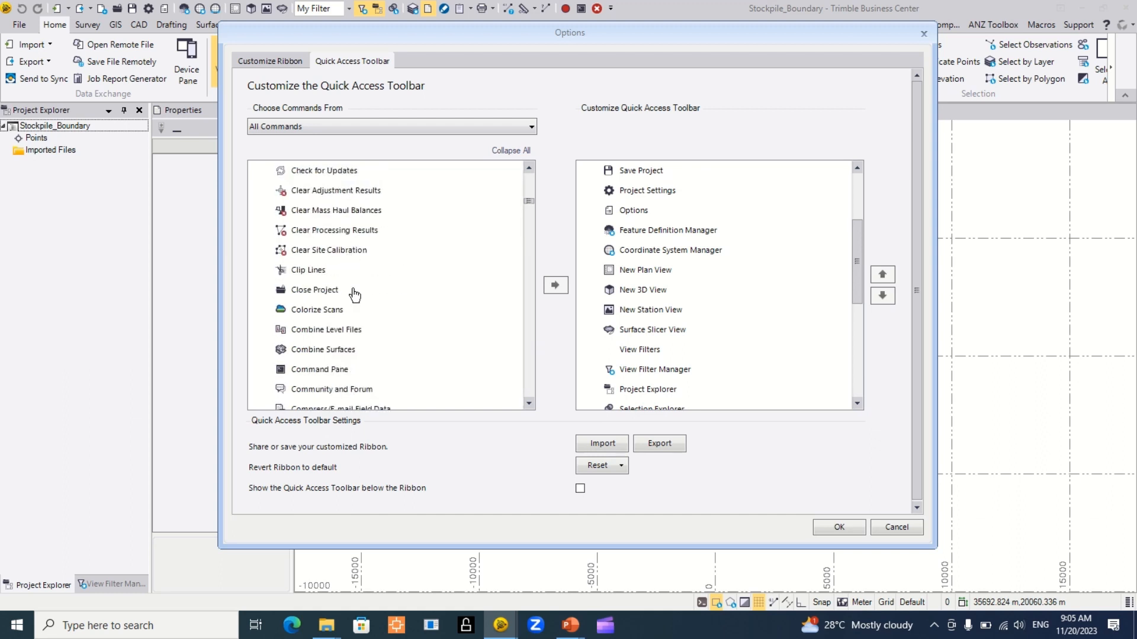
pyautogui.scroll(-3, 354, 295)
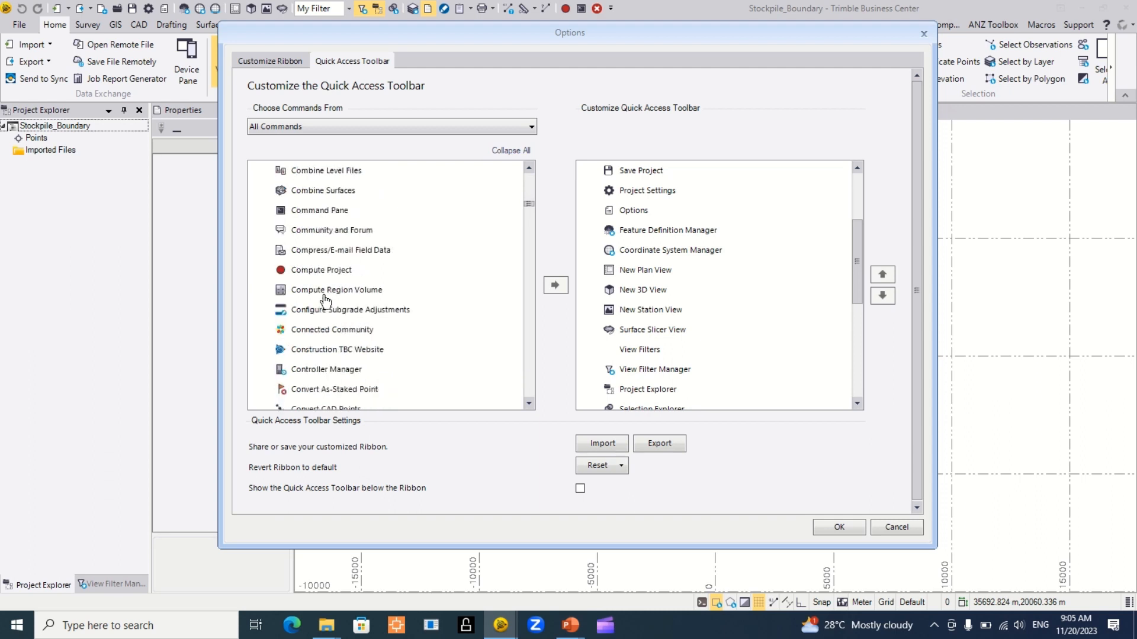
pyautogui.scroll(-4, 325, 300)
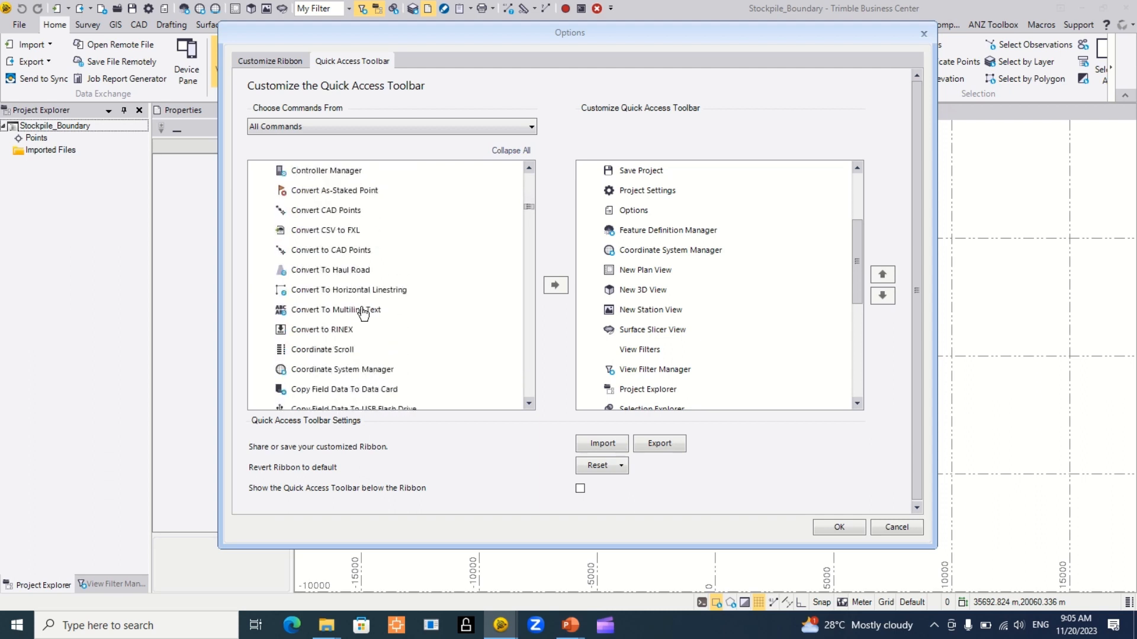
pyautogui.scroll(-1, 363, 314)
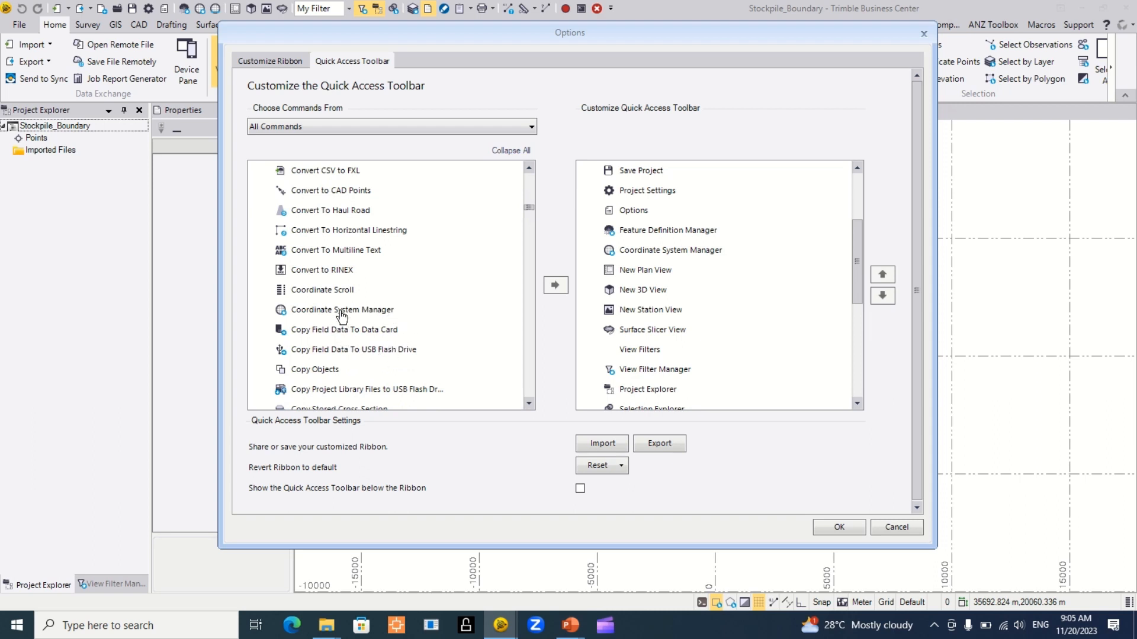
pyautogui.scroll(-5, 341, 315)
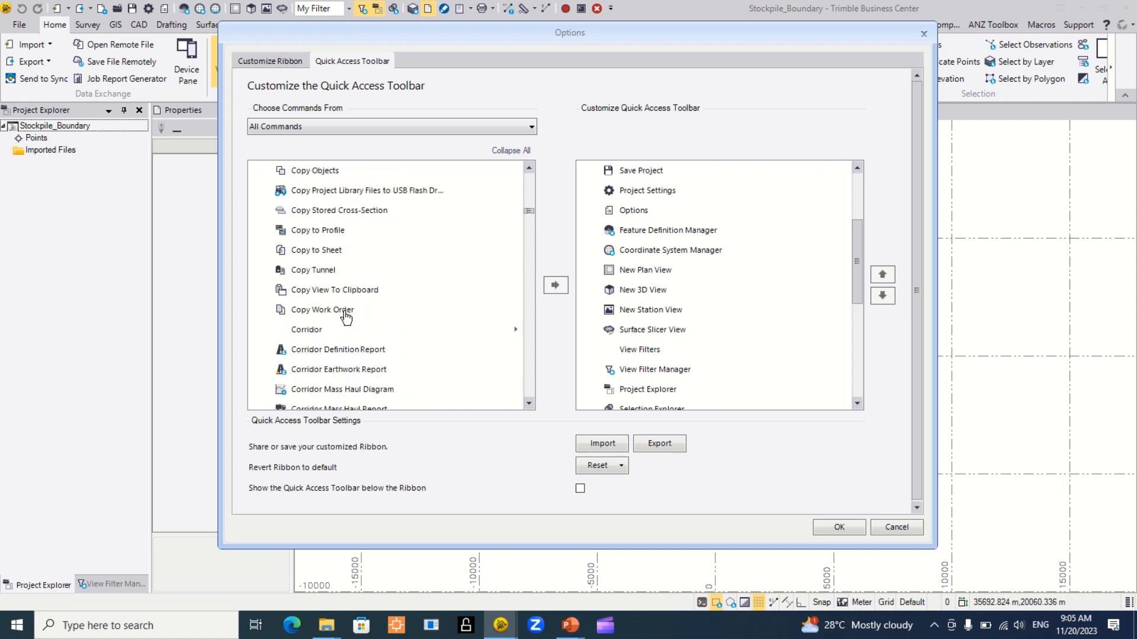
pyautogui.scroll(-4, 346, 318)
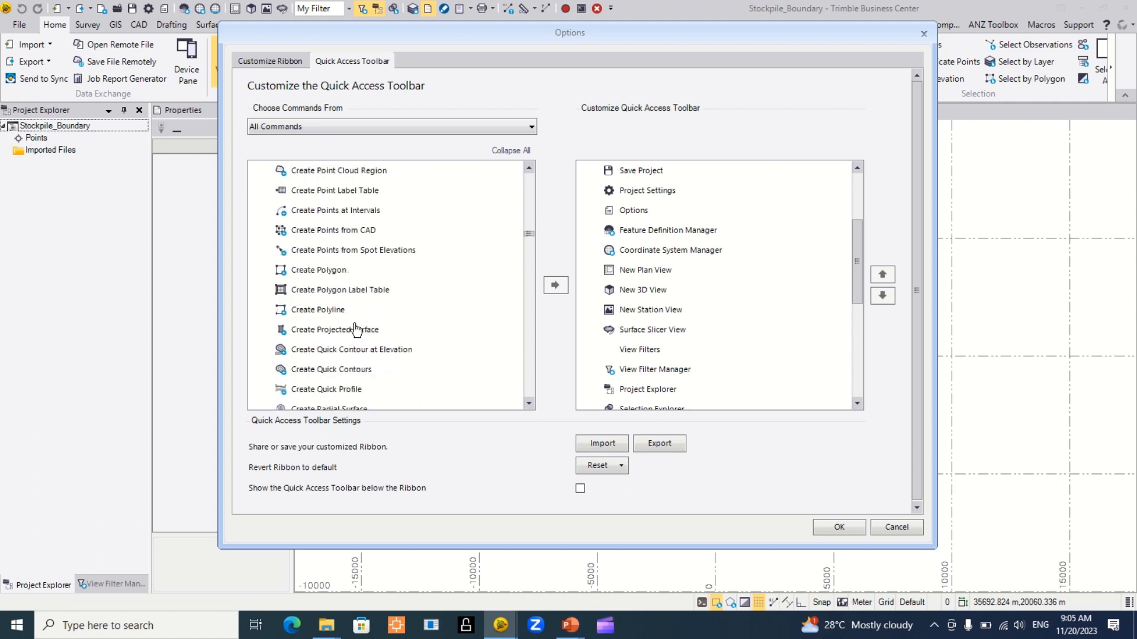
pyautogui.scroll(-9, 357, 329)
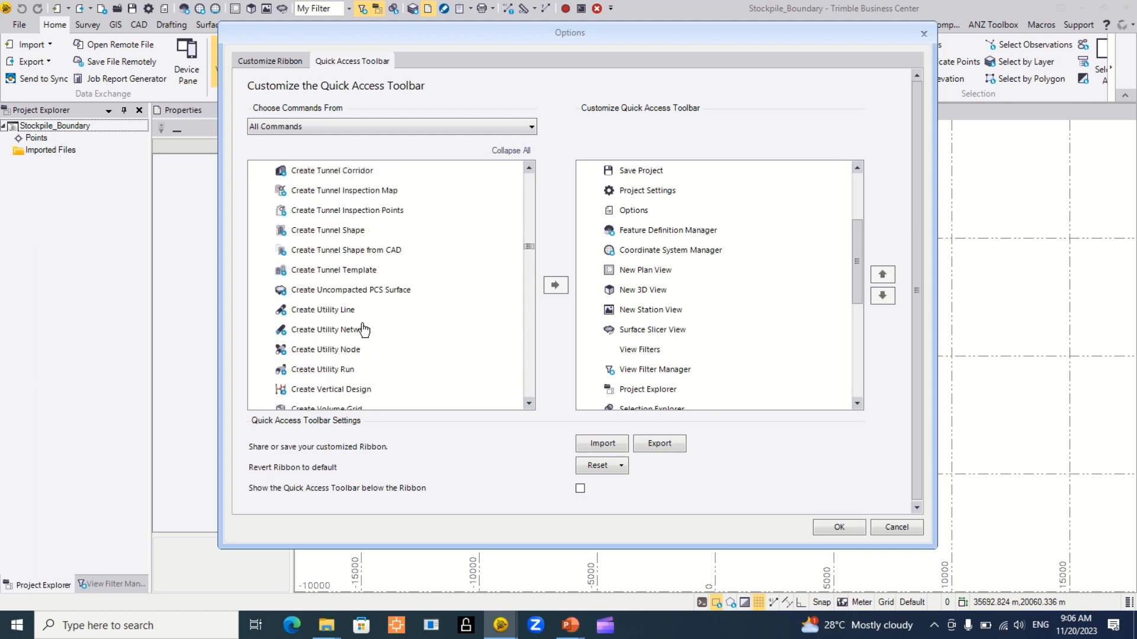
pyautogui.scroll(15, 364, 329)
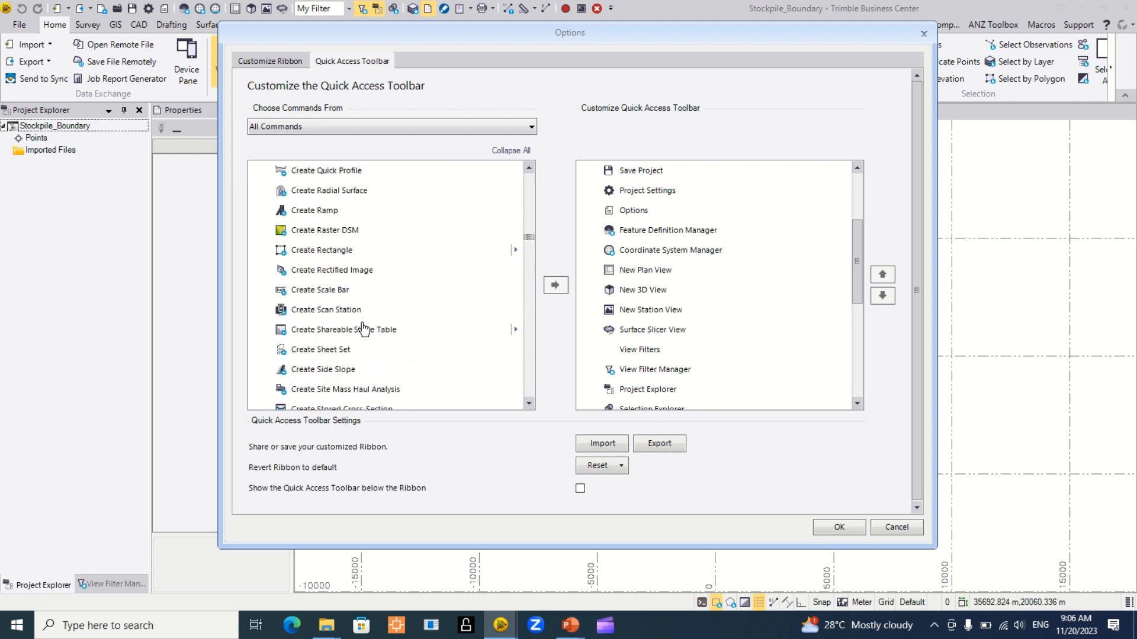
pyautogui.scroll(15, 364, 329)
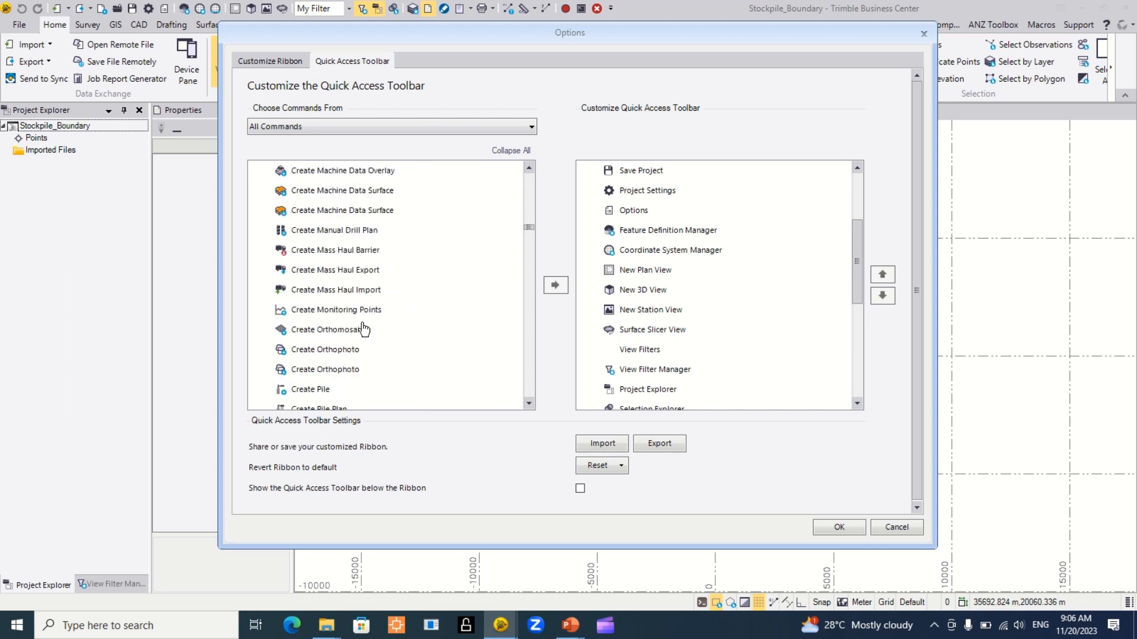
pyautogui.scroll(5, 363, 329)
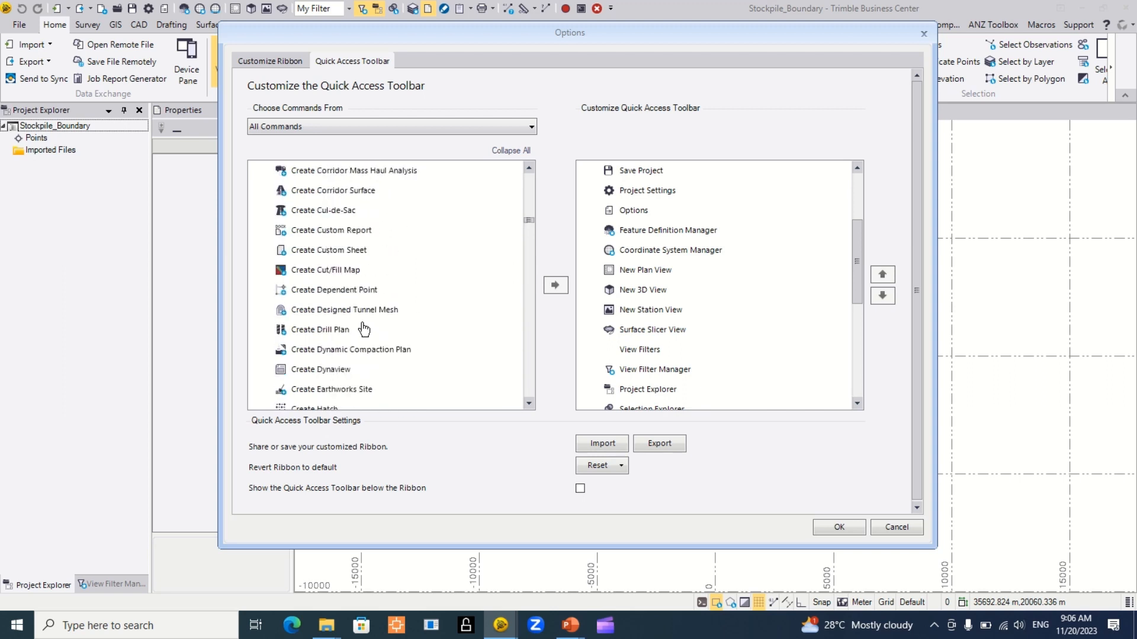
pyautogui.scroll(6, 364, 329)
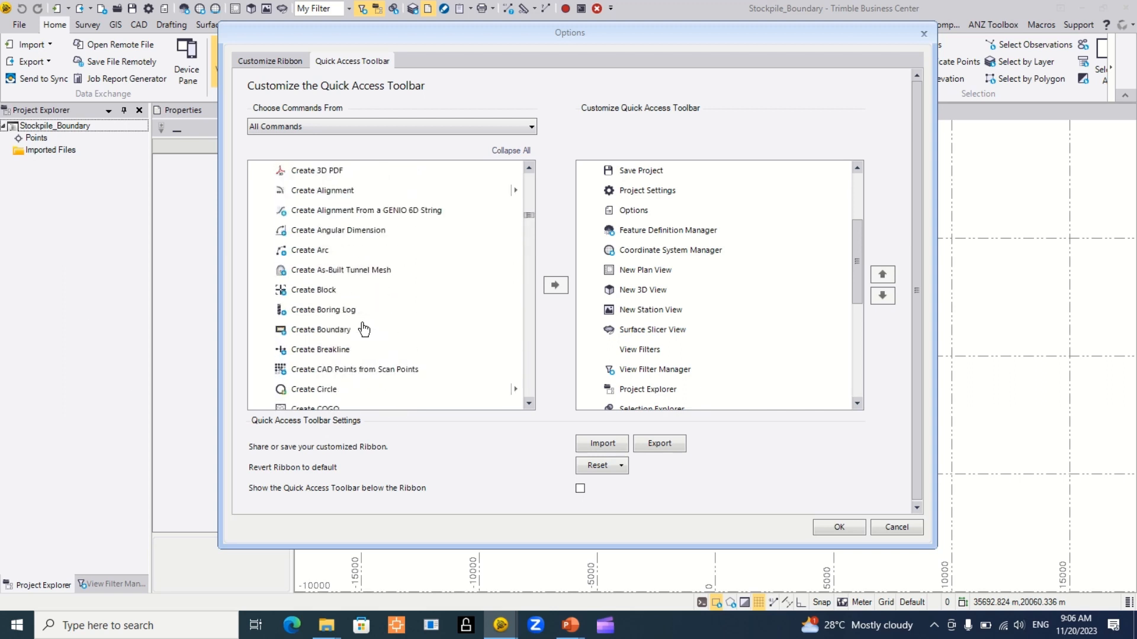
pyautogui.scroll(11, 363, 330)
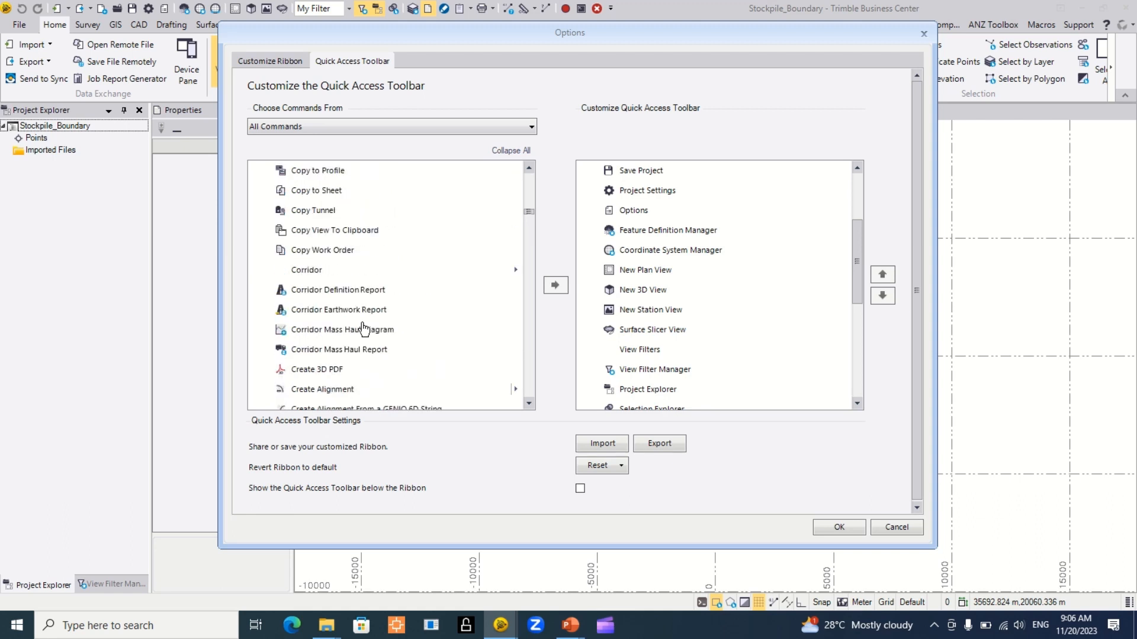
pyautogui.scroll(4, 364, 329)
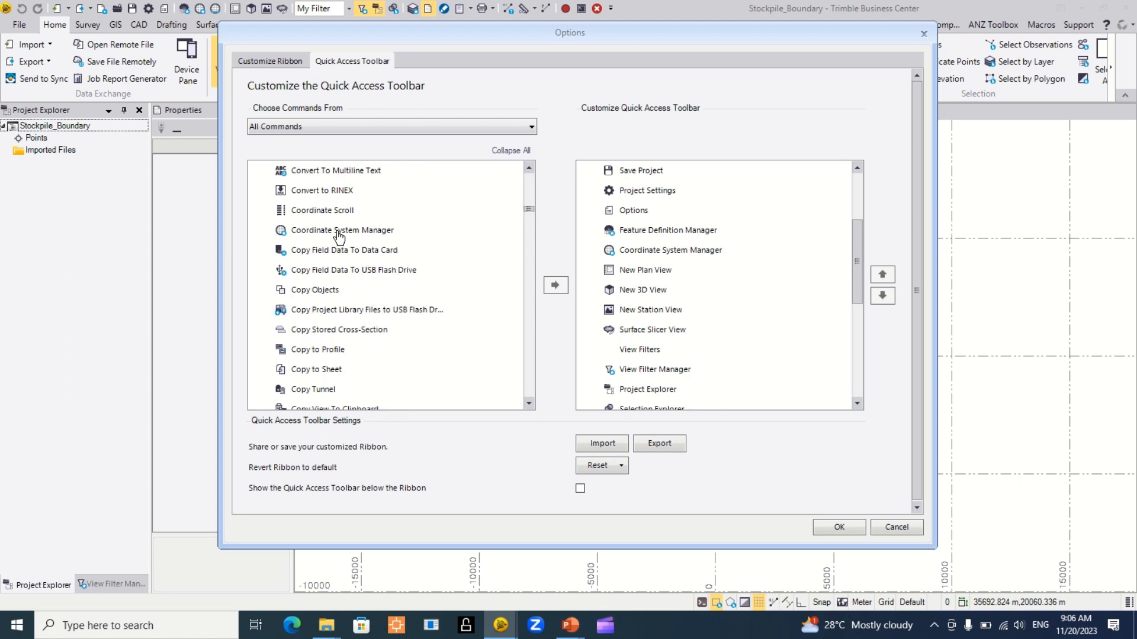
pyautogui.click(361, 126)
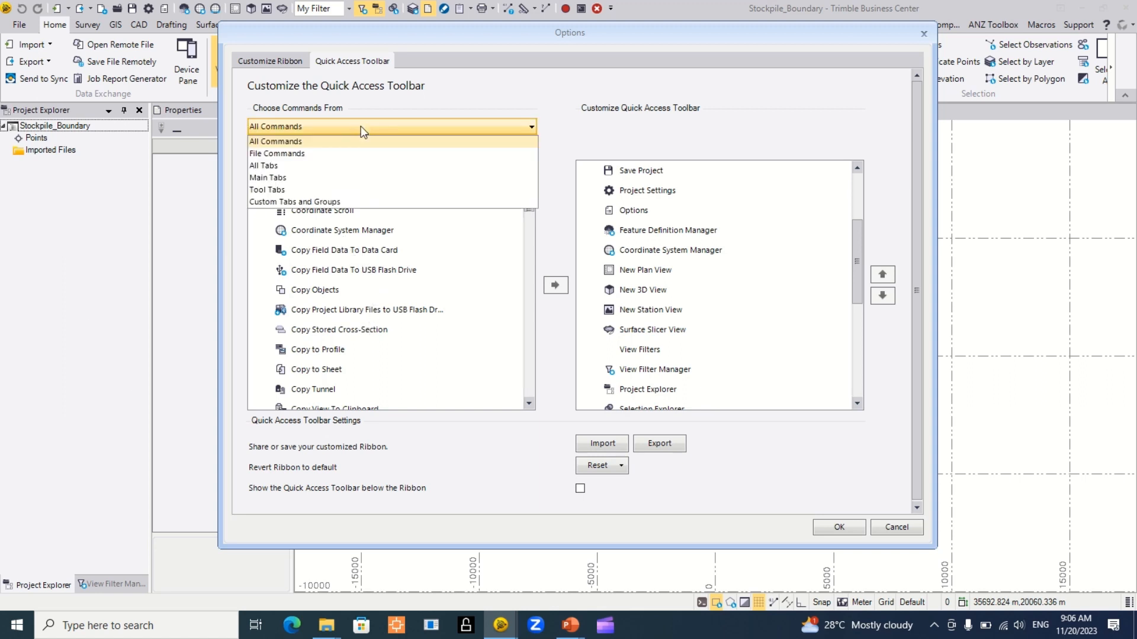
pyautogui.click(297, 165)
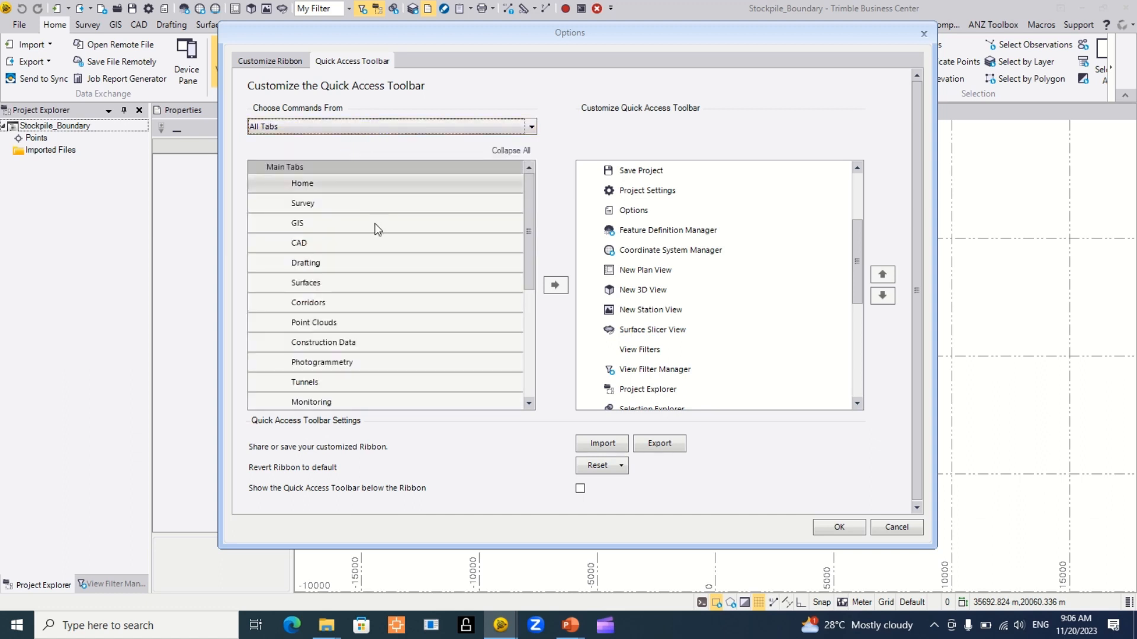
# Add the Change Coordinate System command from All Commands to the Quick Access Toolbar
pyautogui.click(343, 127)
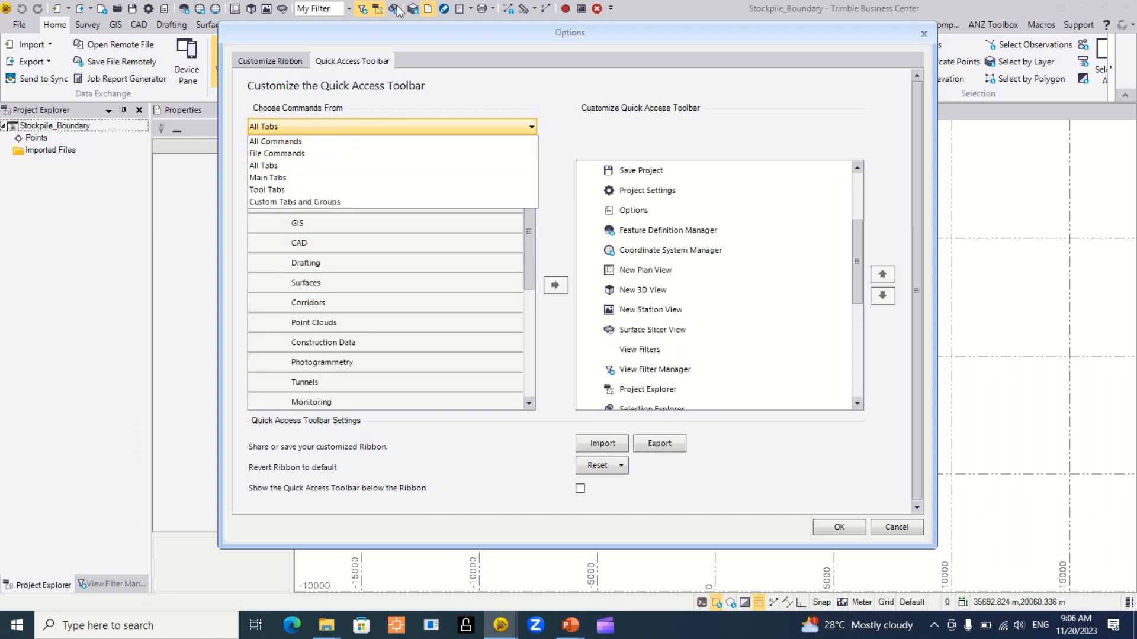
pyautogui.click(276, 141)
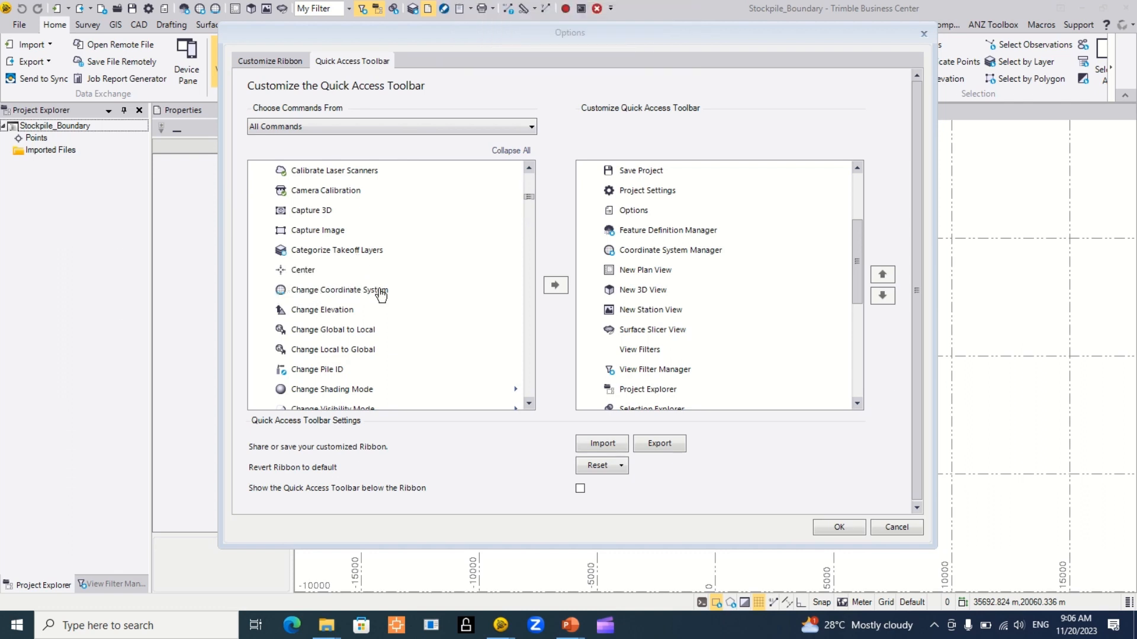
pyautogui.click(354, 292)
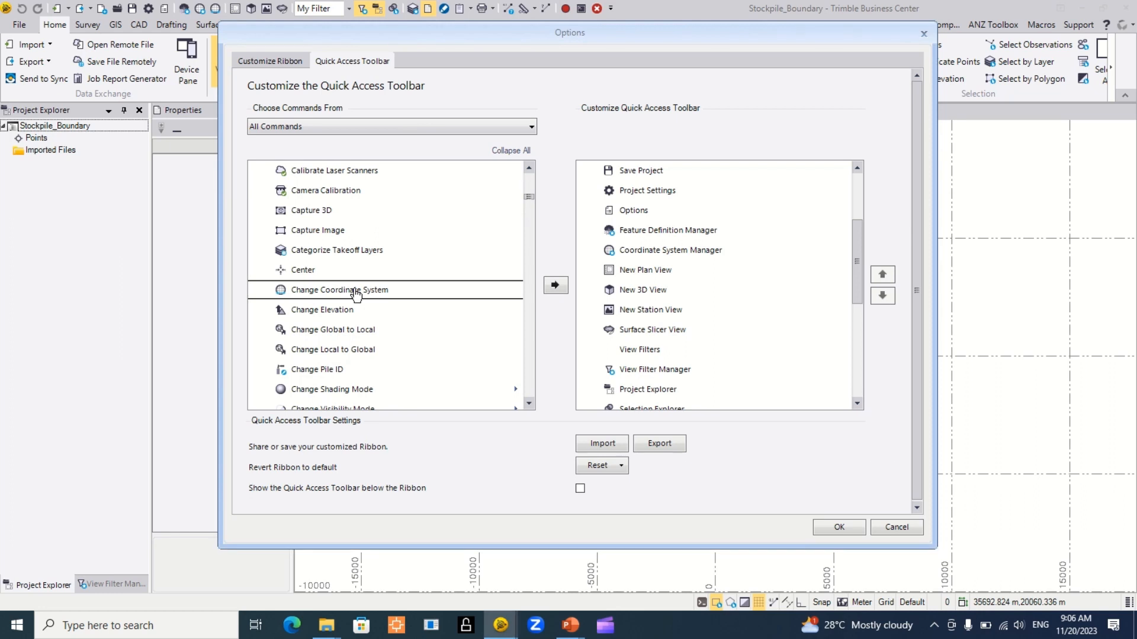
pyautogui.click(556, 285)
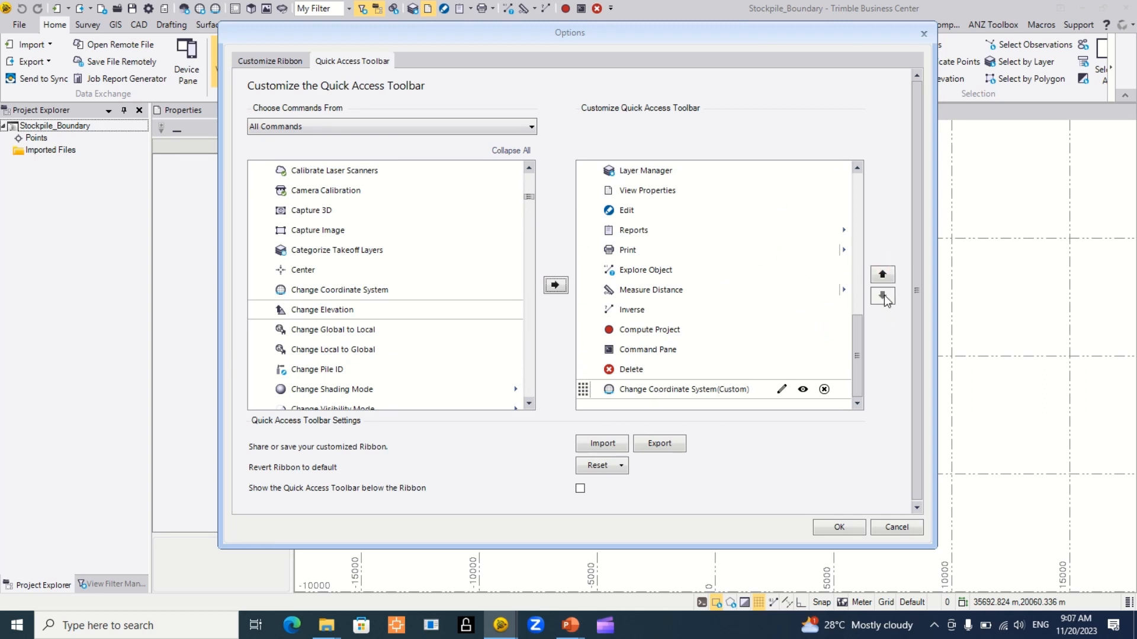
# Move the custom Change Coordinate System command directly after Coordinate System Manager in the Quick Access Toolbar and apply the customization
pyautogui.click(882, 275)
pyautogui.click(882, 275)
pyautogui.click(882, 275)
pyautogui.click(883, 275)
pyautogui.click(882, 276)
pyautogui.click(883, 275)
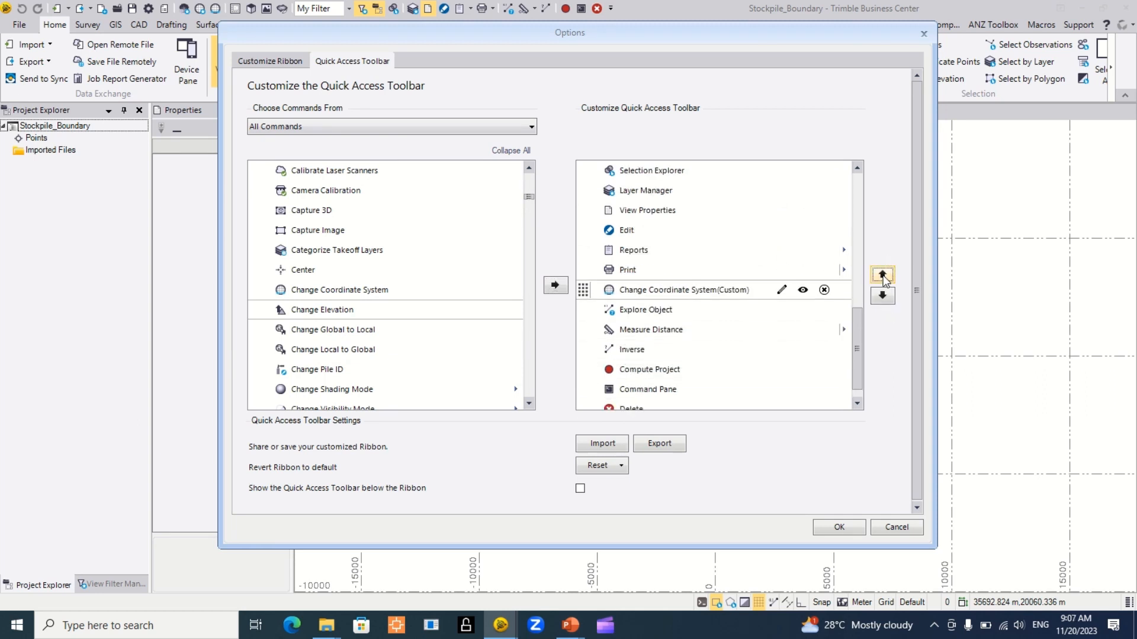
pyautogui.click(882, 275)
pyautogui.click(882, 275)
pyautogui.click(882, 275)
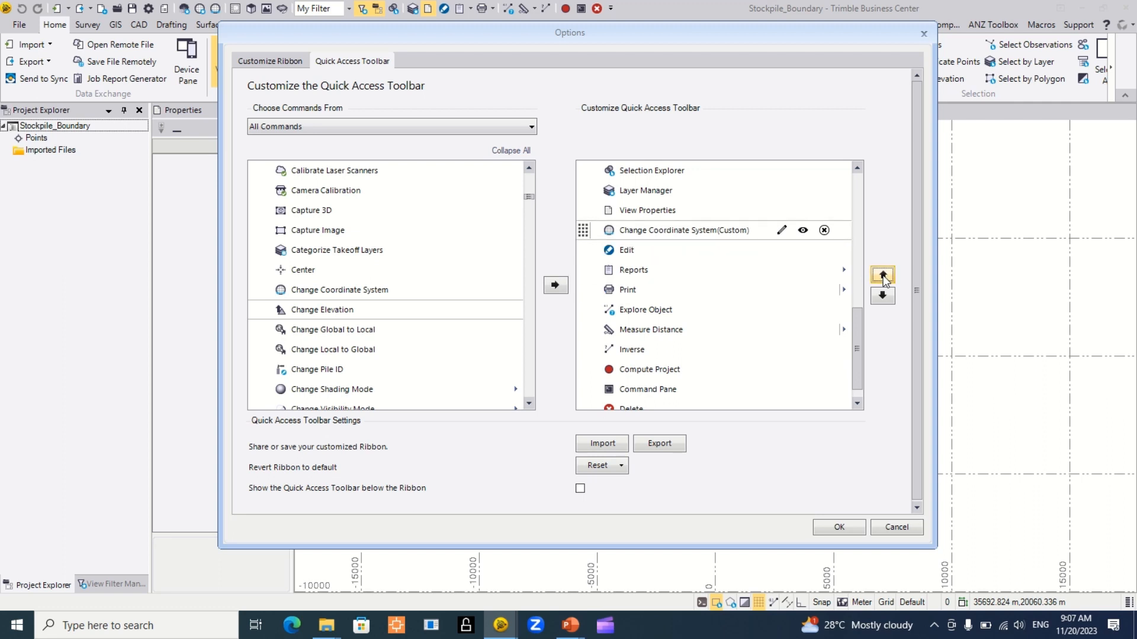
pyautogui.click(882, 275)
pyautogui.click(882, 276)
pyautogui.click(882, 276)
pyautogui.click(882, 275)
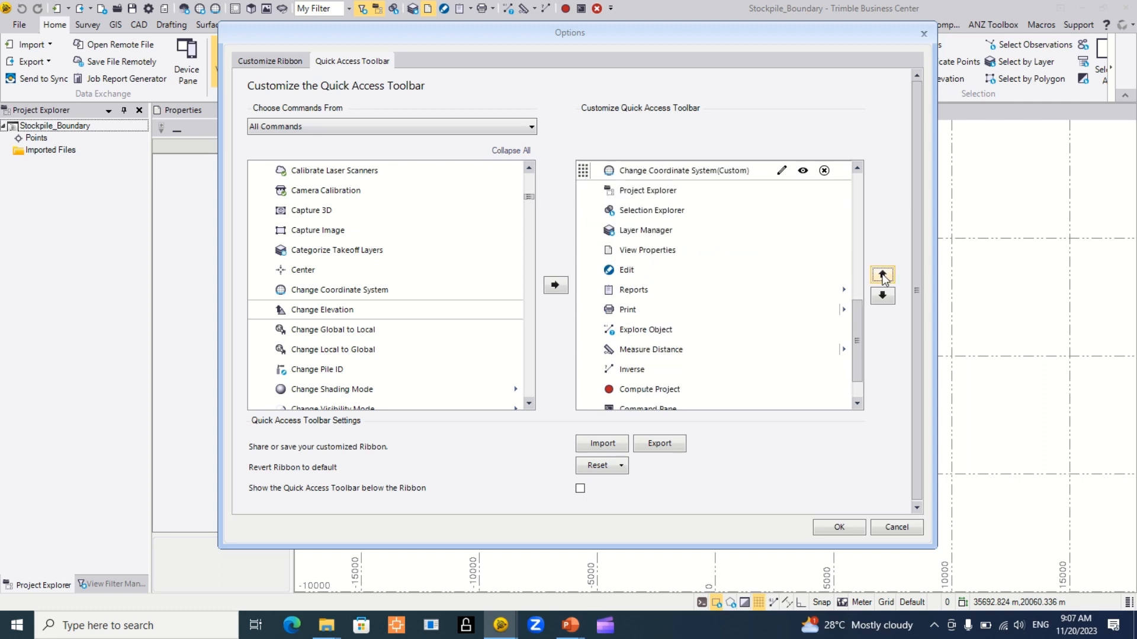
pyautogui.click(882, 275)
pyautogui.click(882, 275)
pyautogui.click(882, 276)
pyautogui.click(883, 275)
pyautogui.click(882, 275)
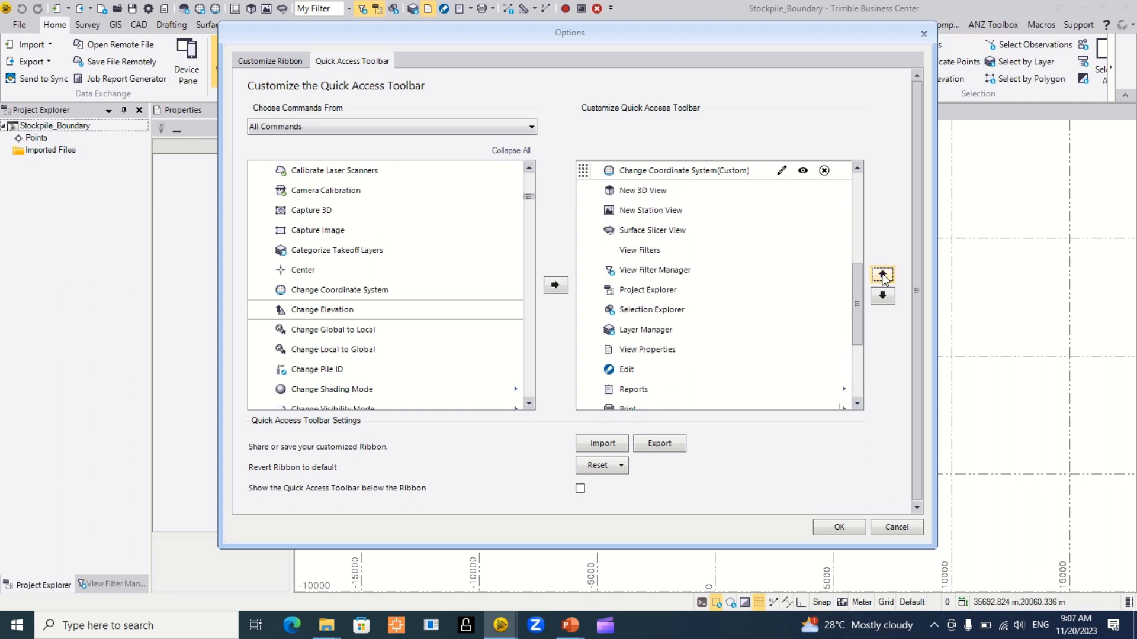
pyautogui.click(882, 275)
pyautogui.click(882, 276)
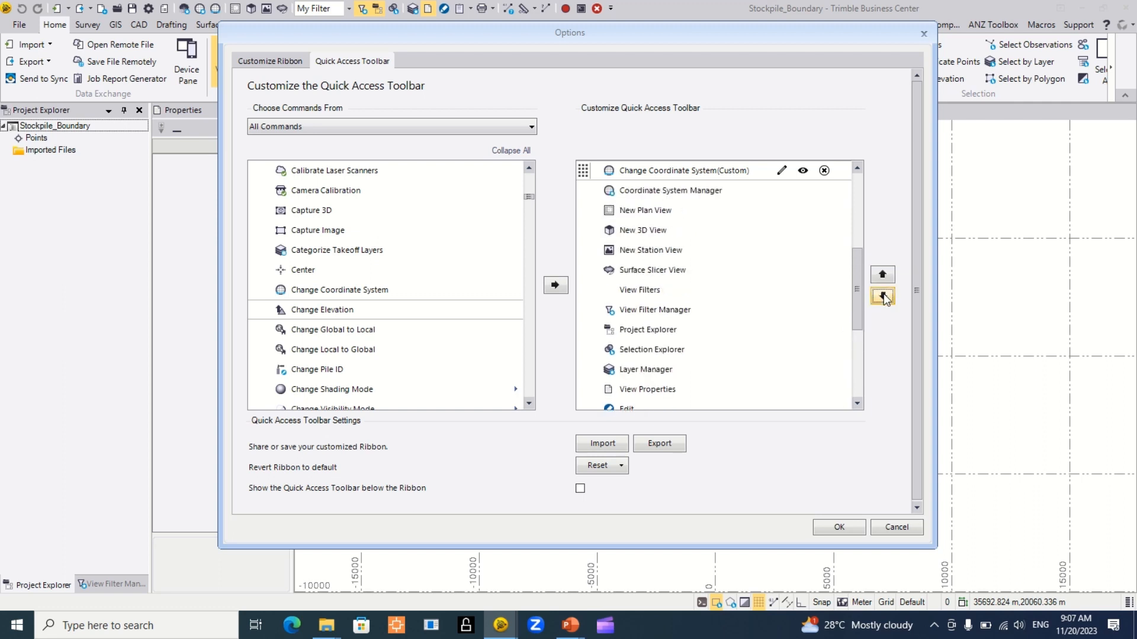
pyautogui.click(882, 295)
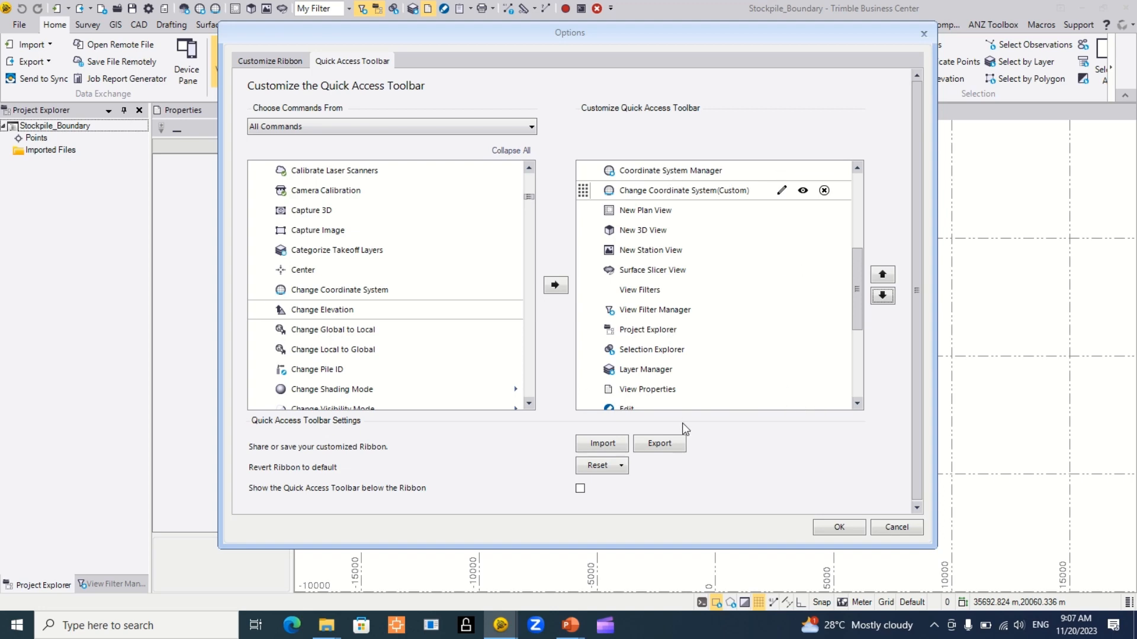
pyautogui.click(847, 527)
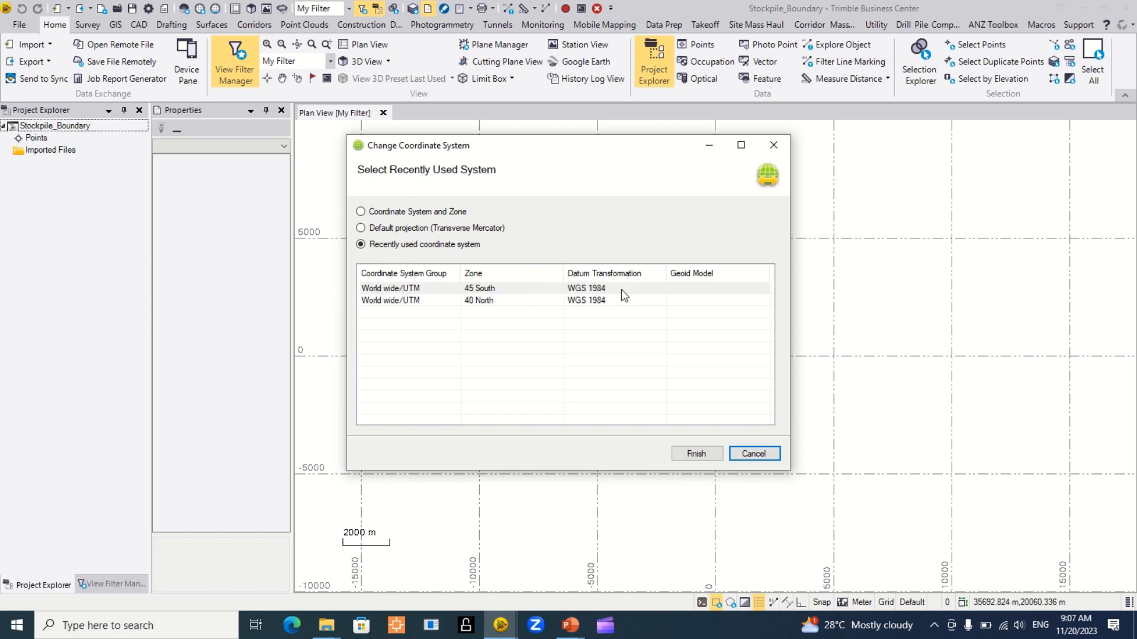
# Set the project's coordinate system to the recently used World wide/UTM zone 45 South with WGS 1984 datum transformation
pyautogui.doubleClick(496, 289)
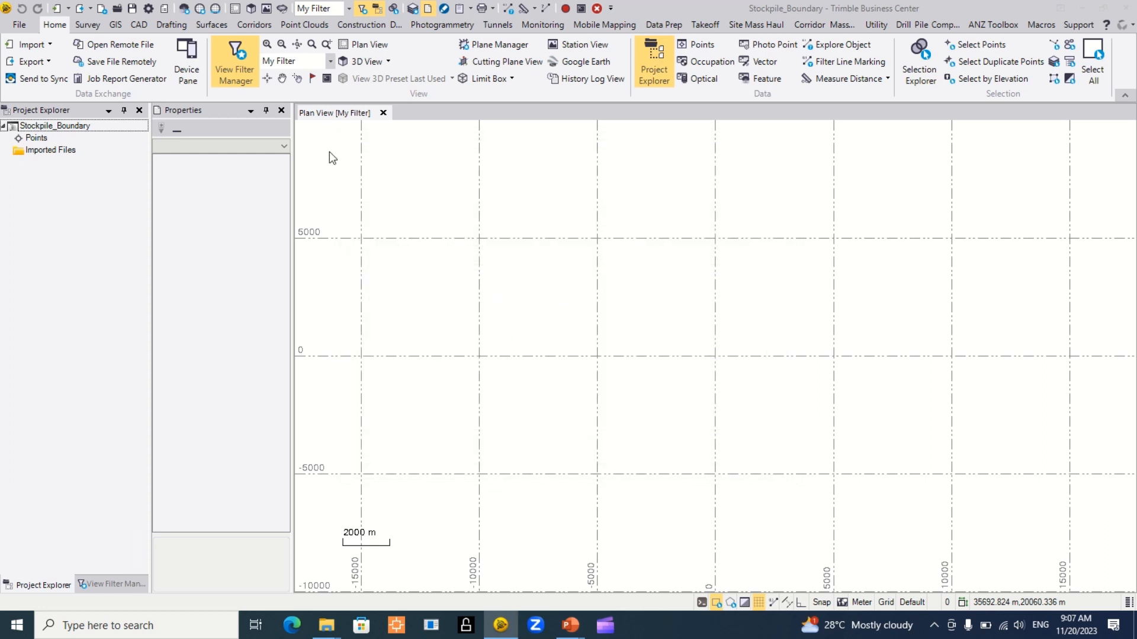
# Import the StockpileBoundary DWG file from Local Disk (D:) into the project's plan view and return the project window to full size
pyautogui.click(1102, 9)
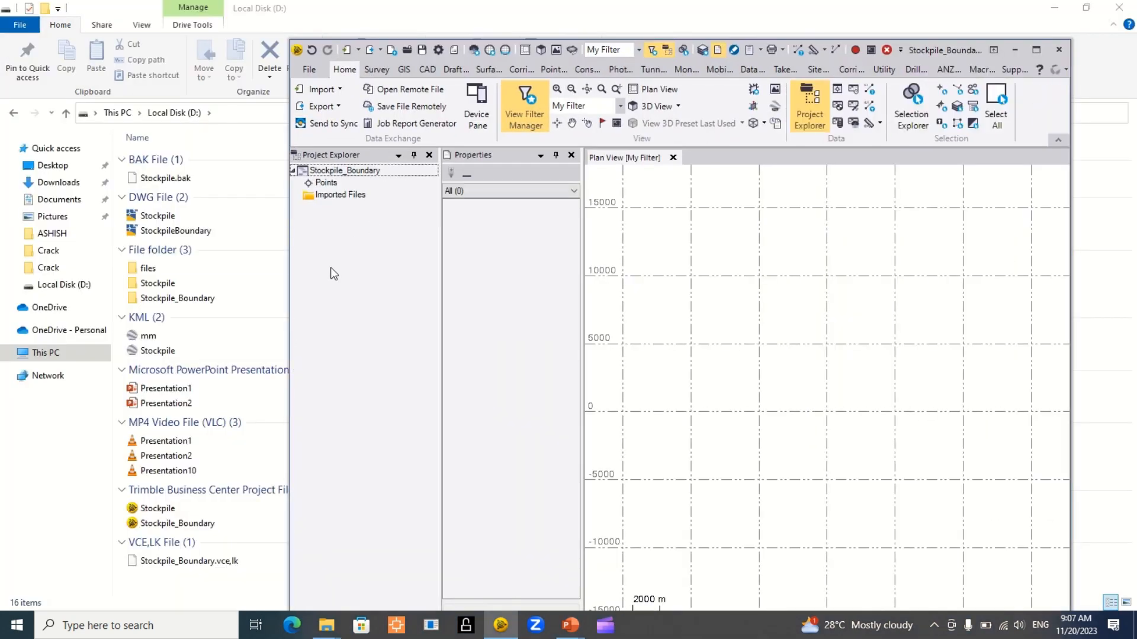
pyautogui.moveTo(175, 232); pyautogui.dragTo(657, 257)
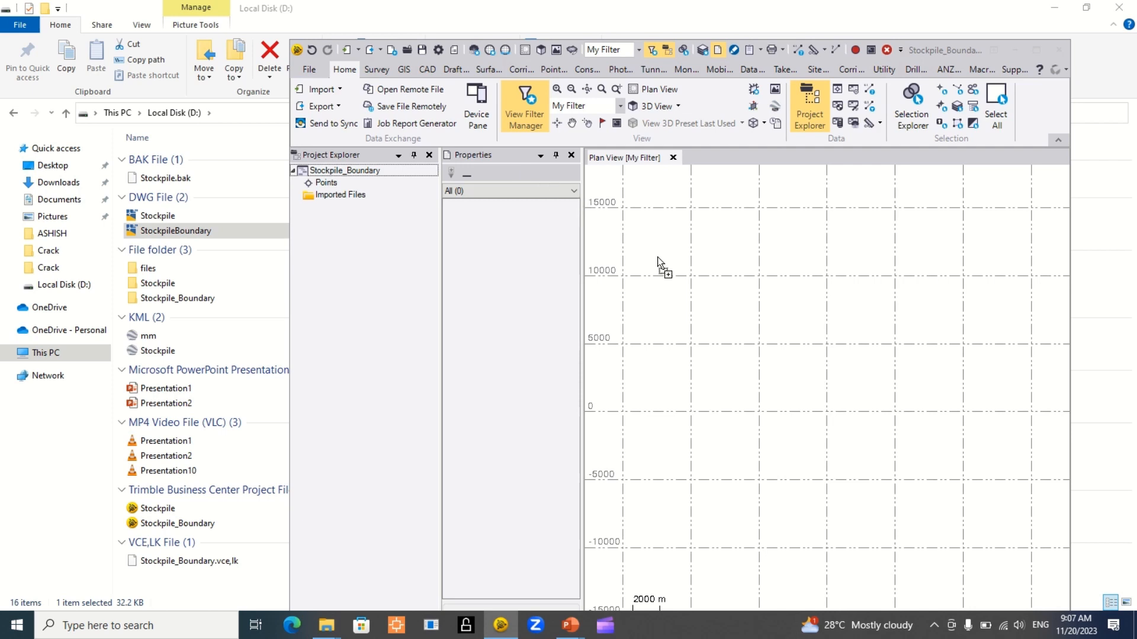
pyautogui.moveTo(697, 290); pyautogui.dragTo(701, 287)
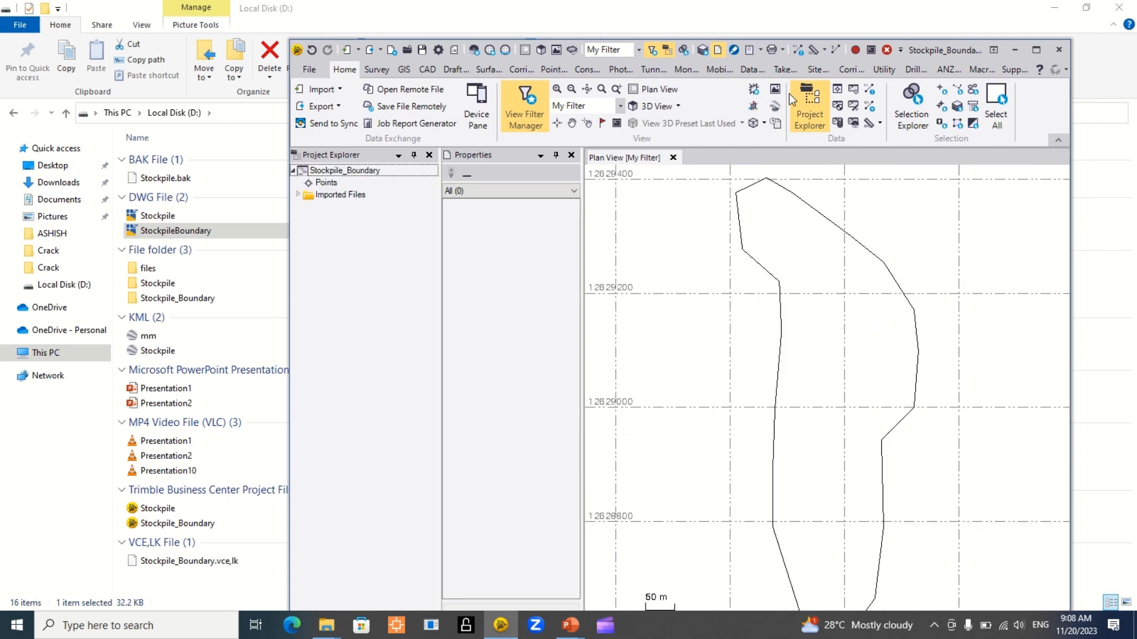
pyautogui.click(1041, 48)
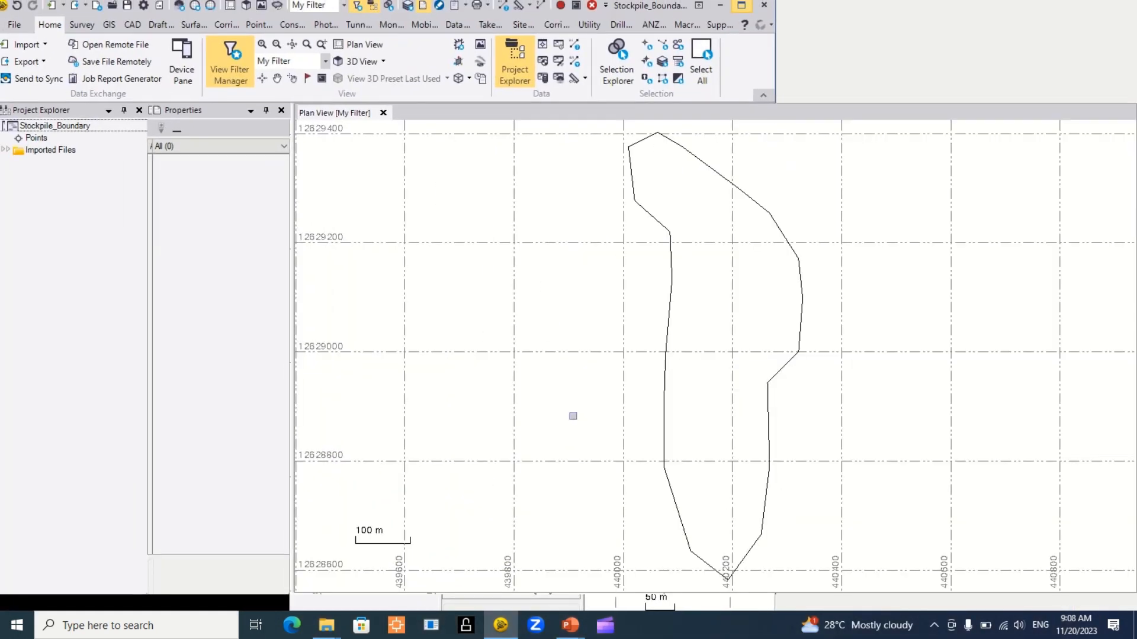
pyautogui.scroll(-2, 610, 403)
pyautogui.scroll(1, 652, 320)
pyautogui.scroll(-2, 652, 320)
pyautogui.scroll(1, 647, 345)
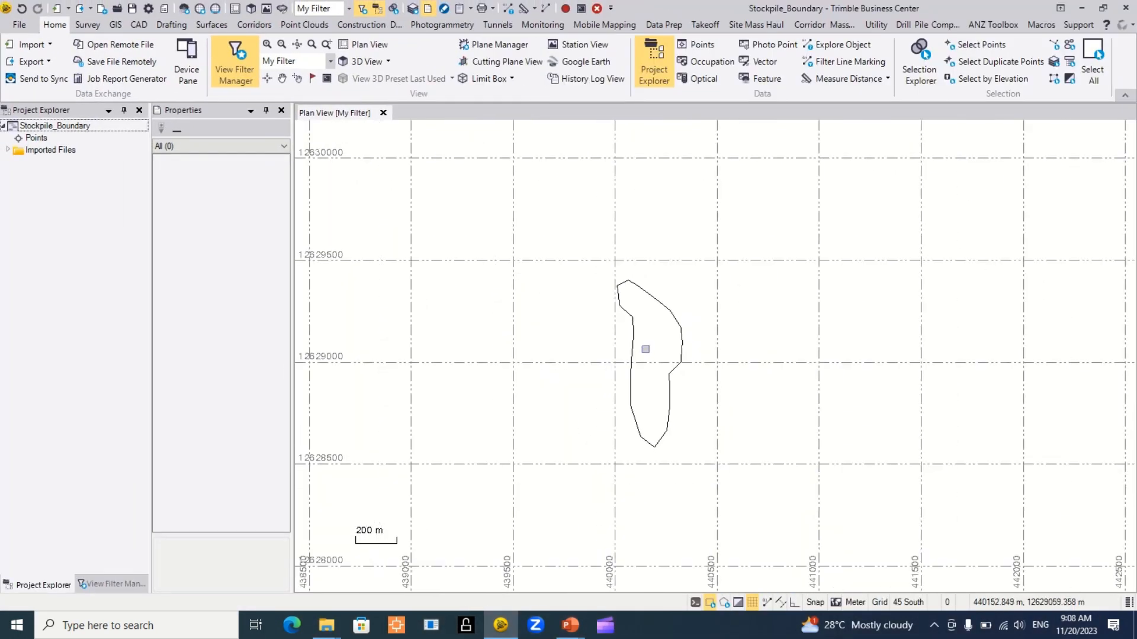
pyautogui.scroll(1, 645, 350)
pyautogui.scroll(-1, 641, 436)
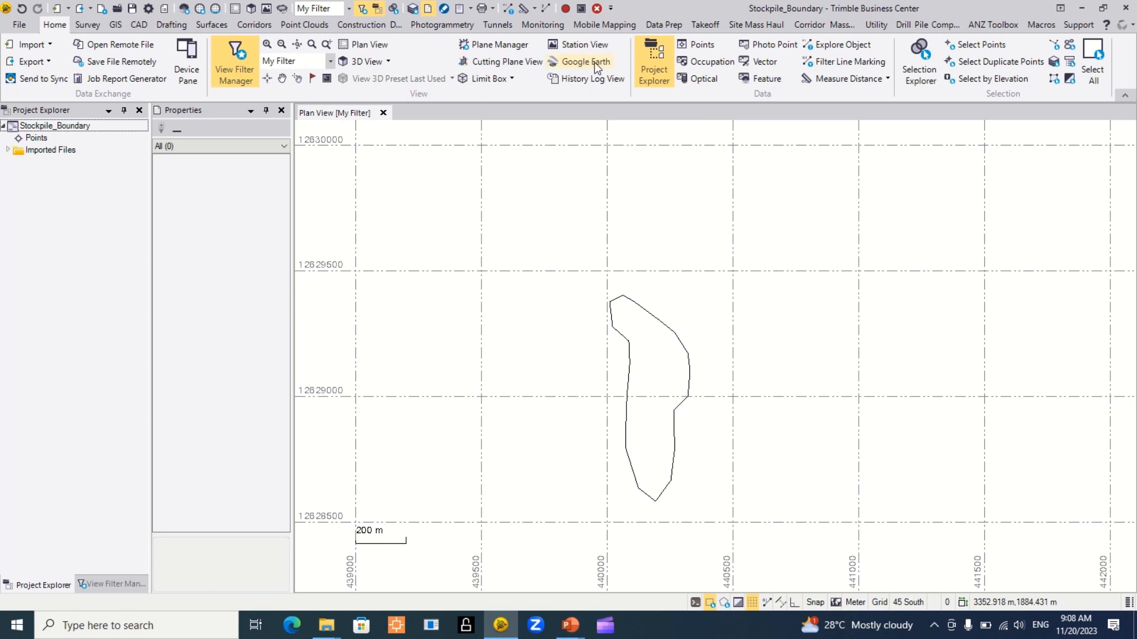
# Open the Google Earth export settings and select all project entities for export
pyautogui.click(570, 63)
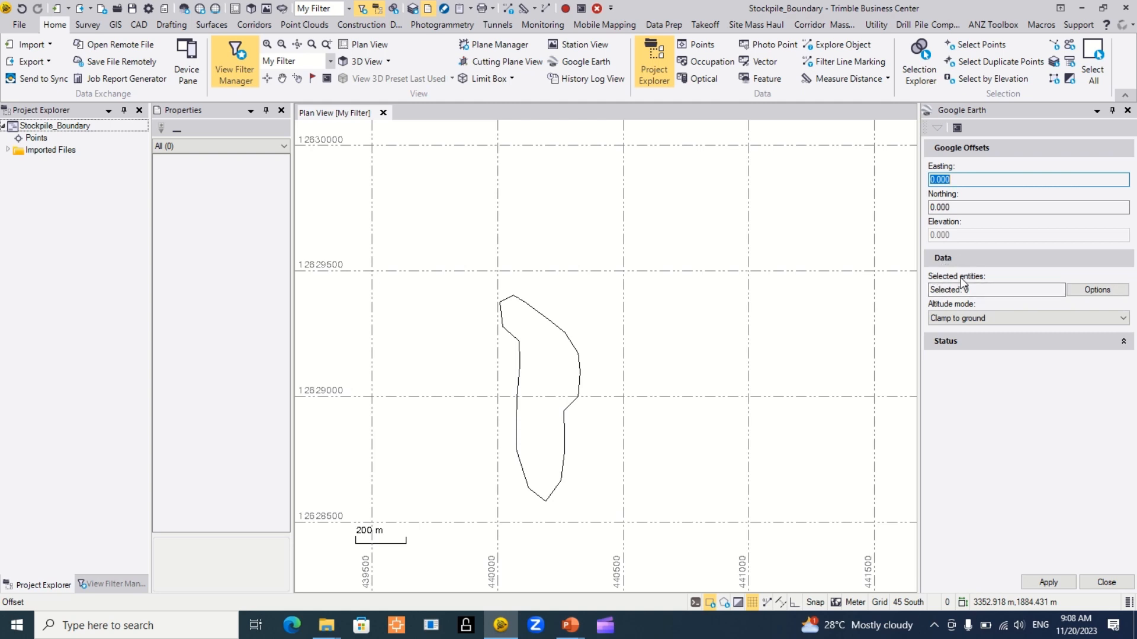
pyautogui.click(1069, 293)
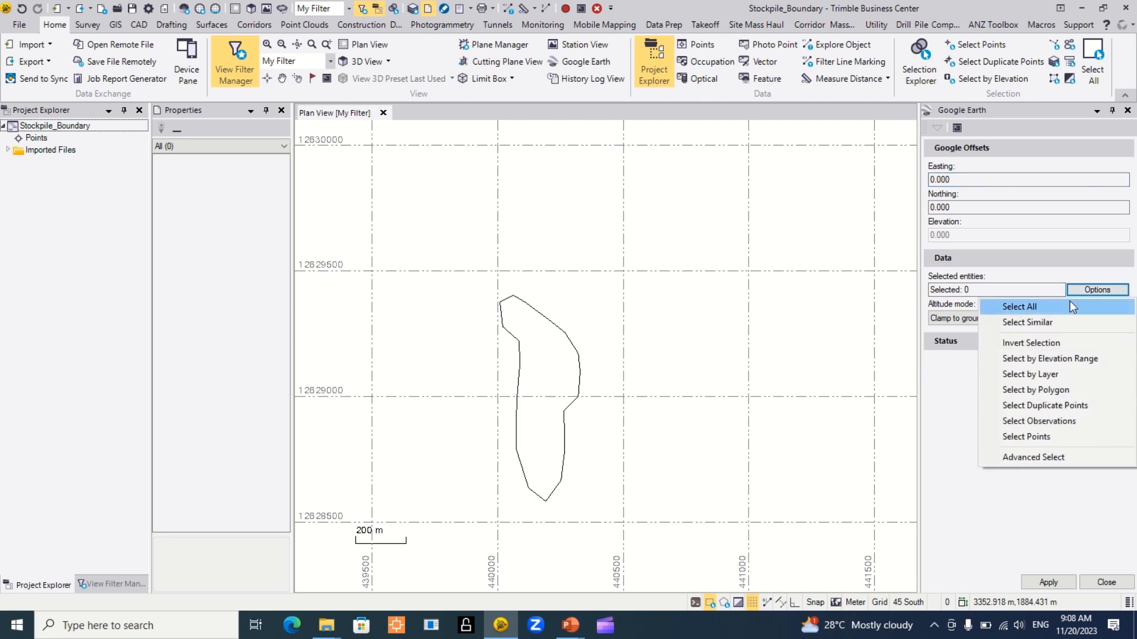
pyautogui.click(1019, 306)
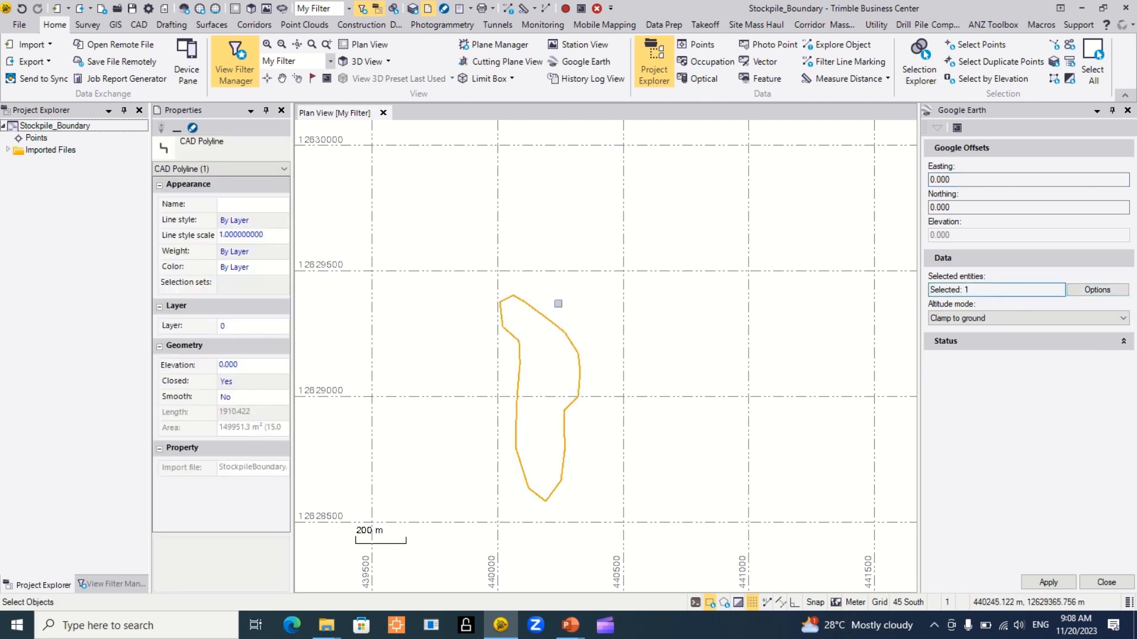
# Compare the Absolute and Clamp to ground altitude modes for the Google Earth export, ending on Clamp to ground
pyautogui.click(977, 318)
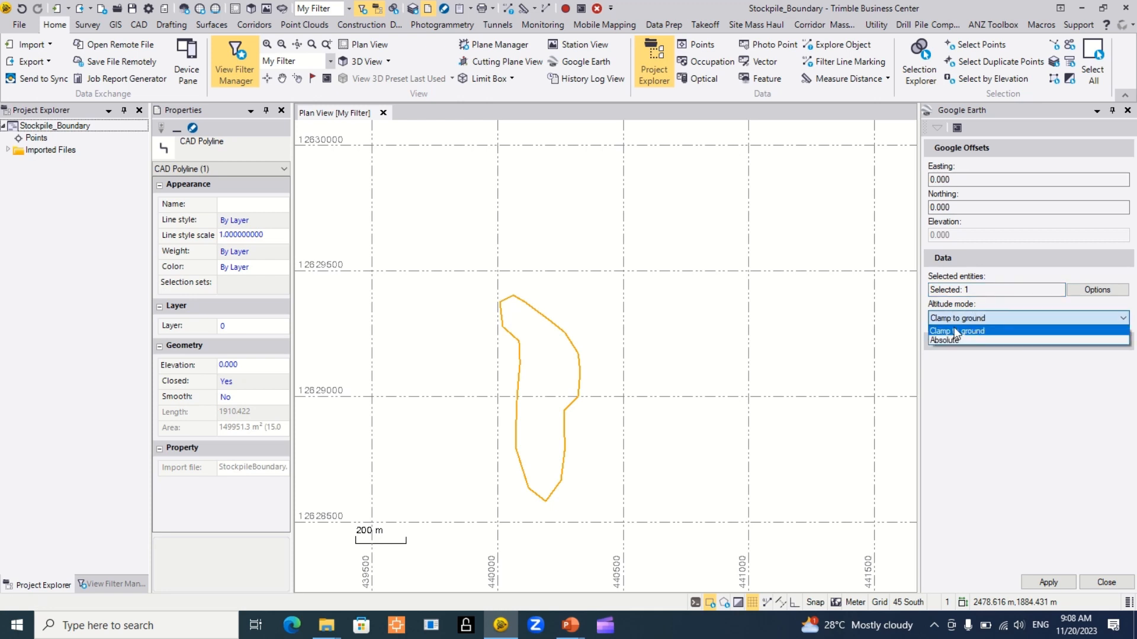
pyautogui.click(951, 329)
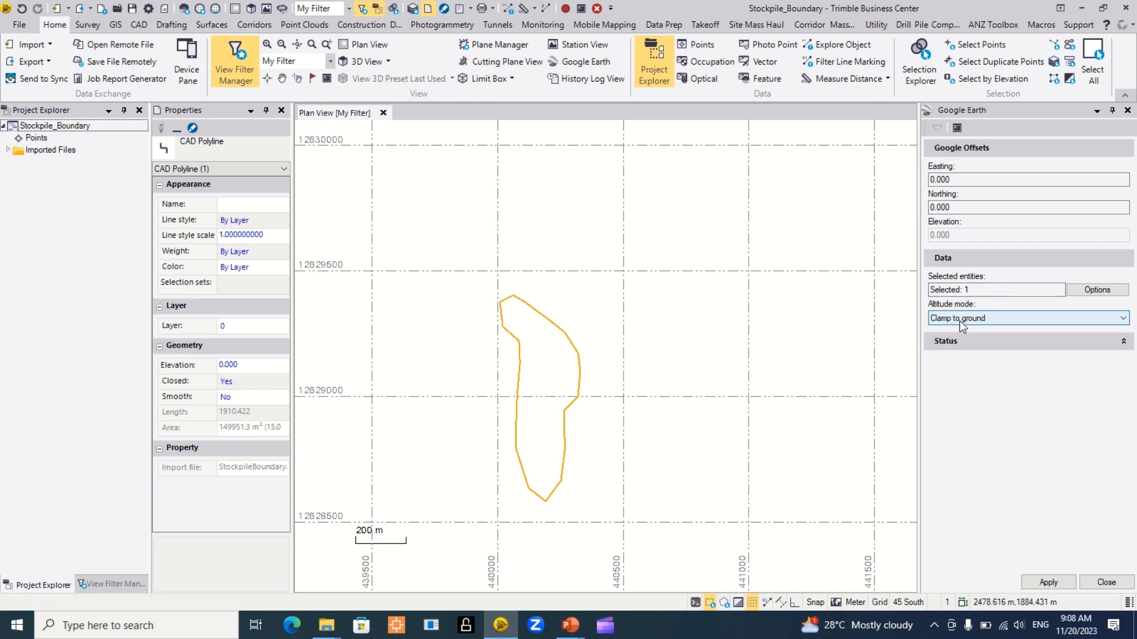
pyautogui.click(961, 323)
pyautogui.click(962, 342)
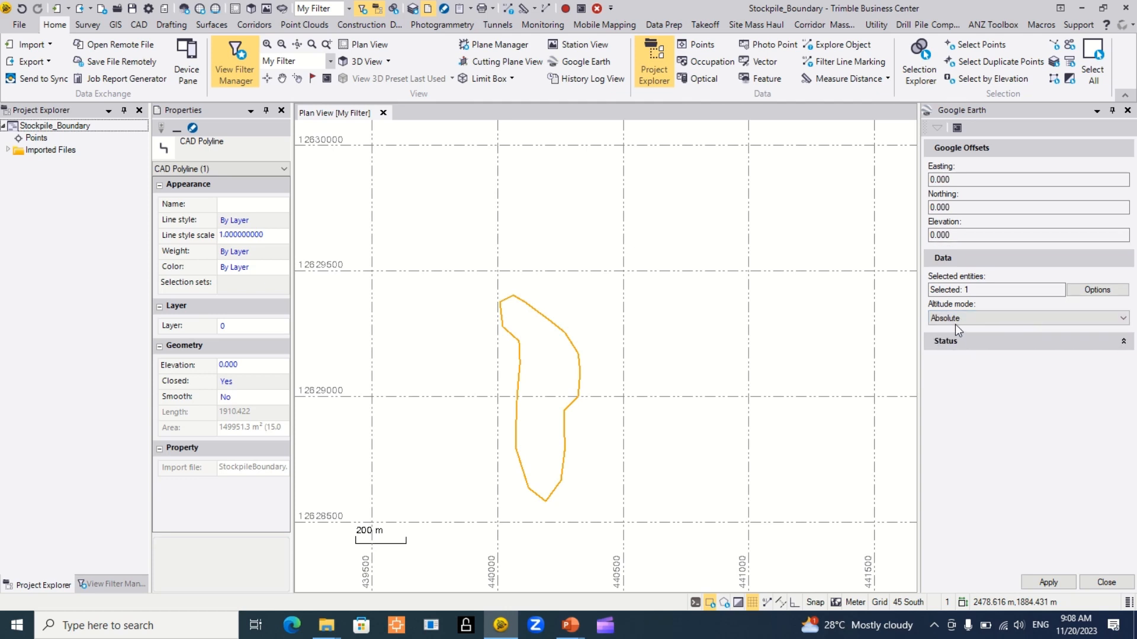
pyautogui.click(954, 321)
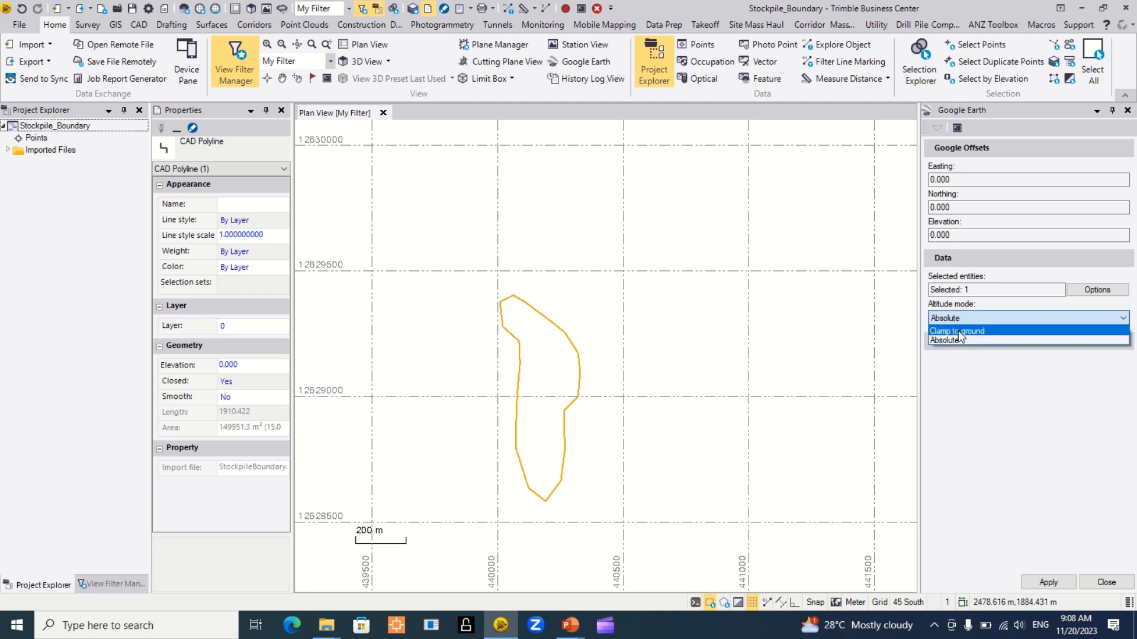
pyautogui.click(958, 332)
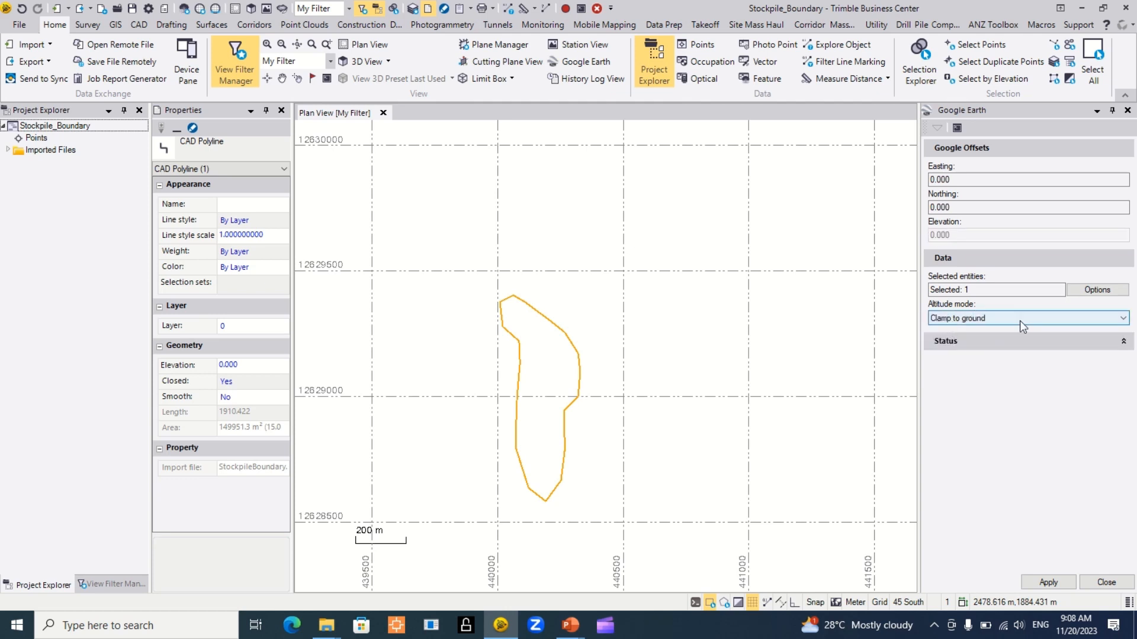
pyautogui.click(960, 322)
pyautogui.click(958, 329)
pyautogui.click(959, 316)
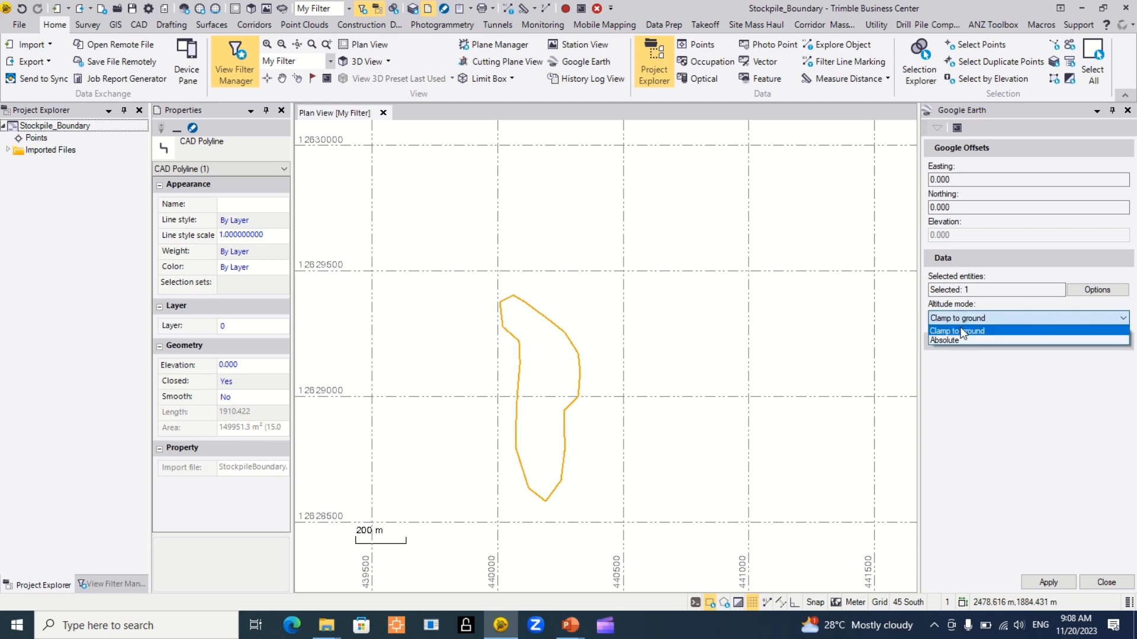
pyautogui.click(961, 330)
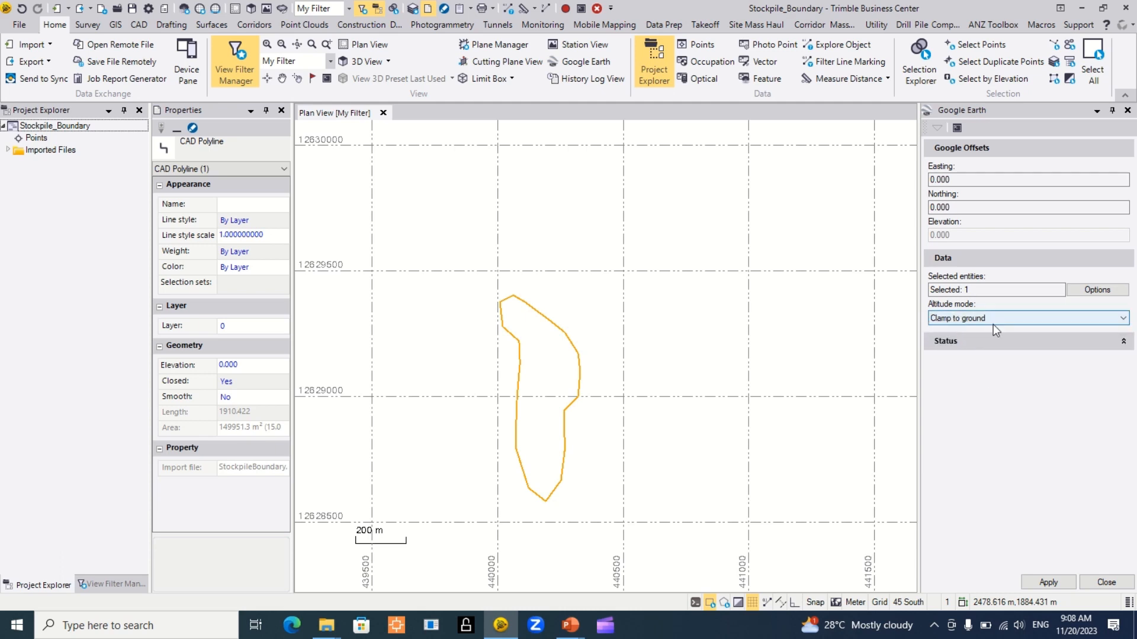
# Export the selected stockpile boundary to Google Earth Pro and inspect its placement over the satellite imagery
pyautogui.click(1046, 582)
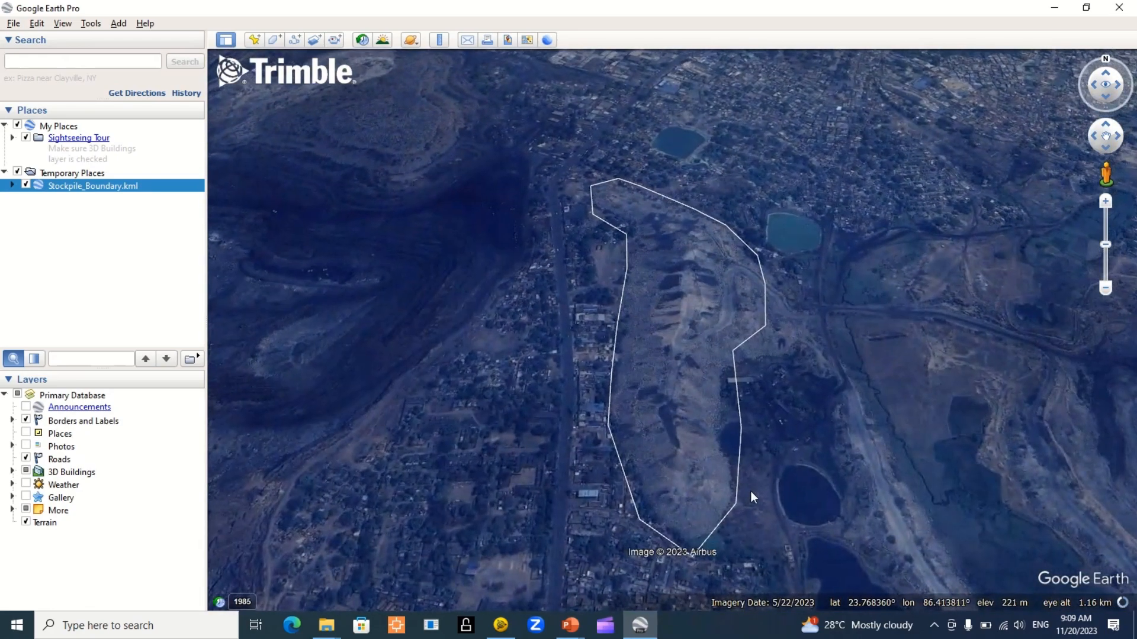
pyautogui.moveTo(751, 494); pyautogui.dragTo(763, 385, button='middle')
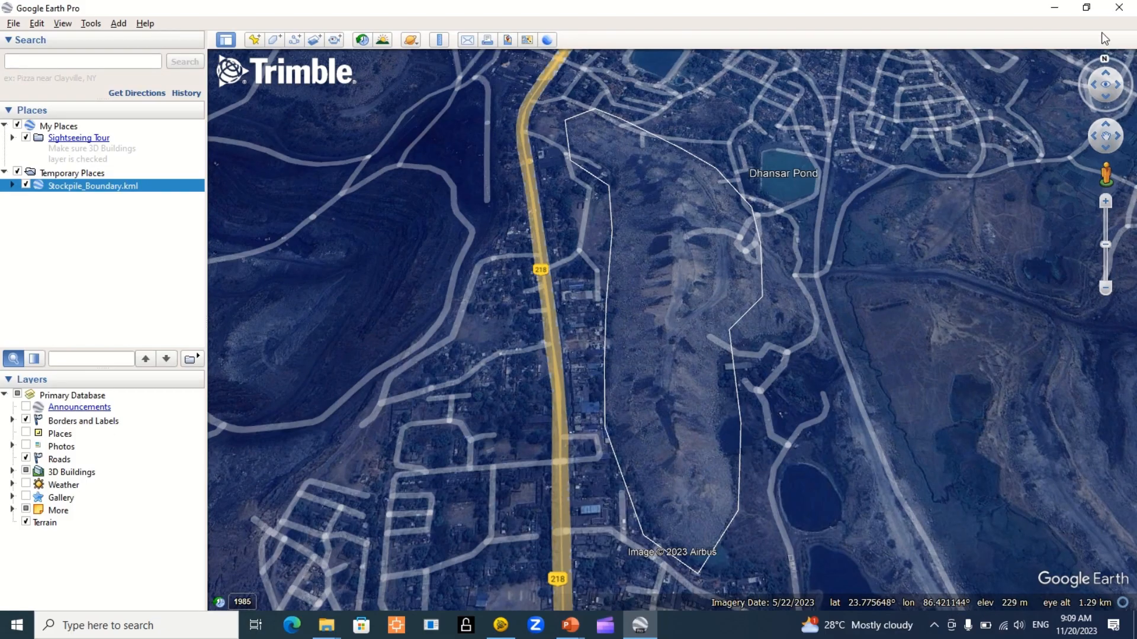
# Switch back to Trimble Business Center and open the Change Coordinate System dialog
pyautogui.click(1054, 7)
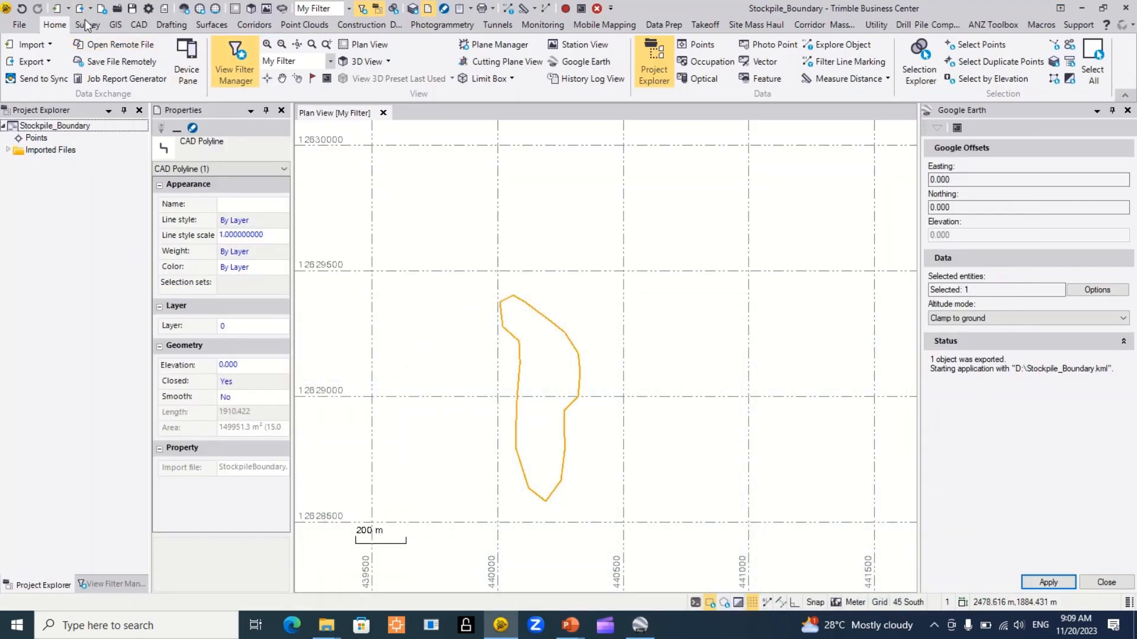
pyautogui.click(215, 9)
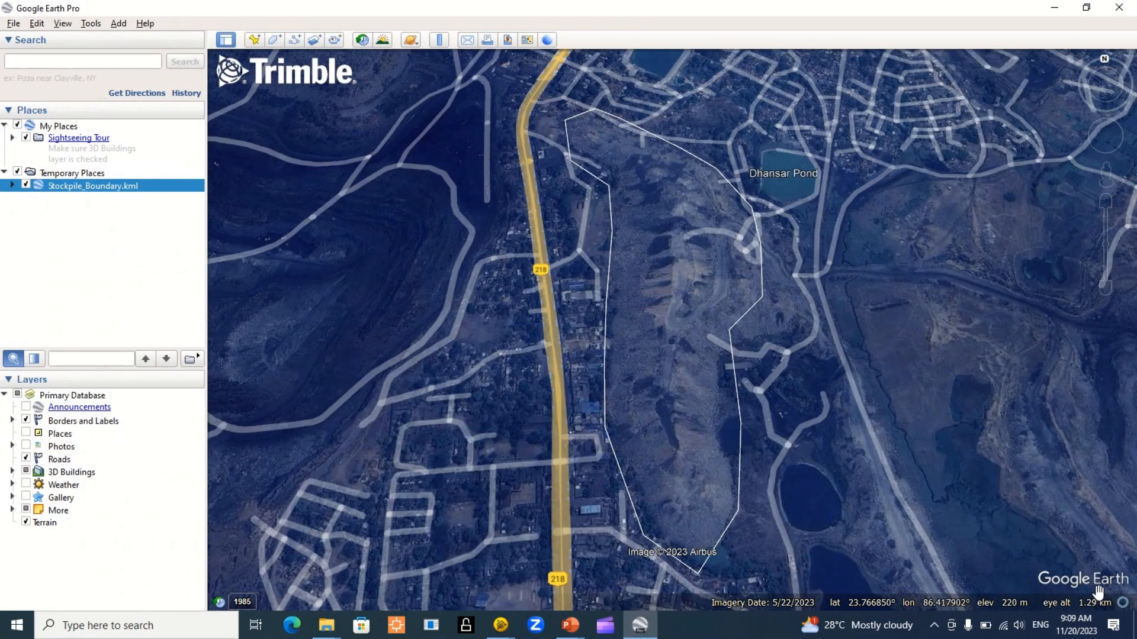
pyautogui.click(62, 24)
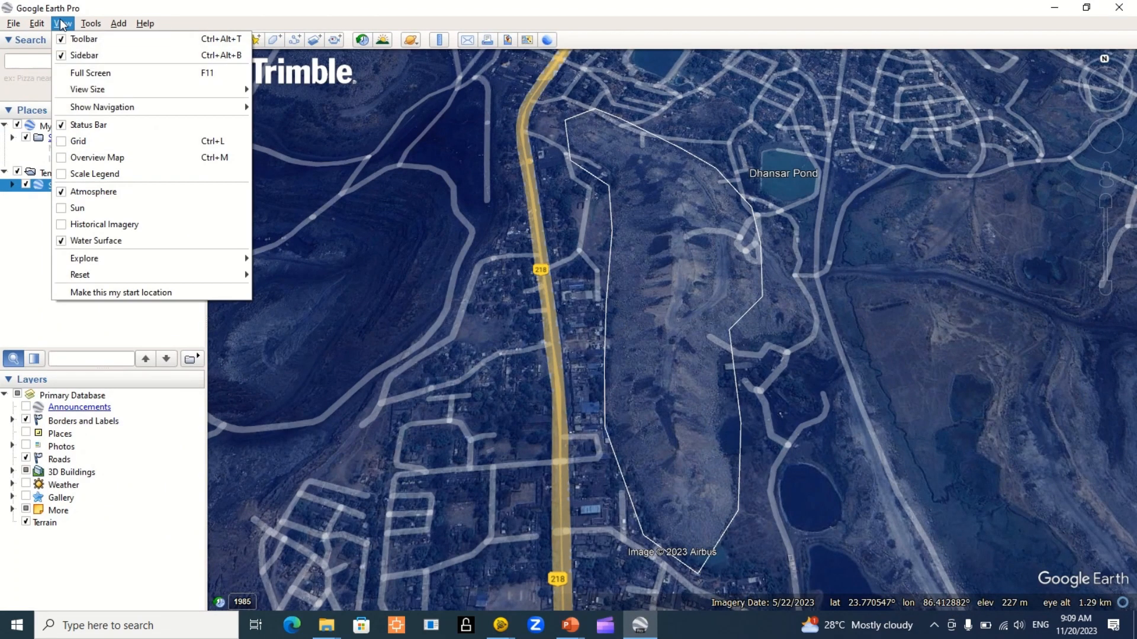
pyautogui.moveTo(93, 23)
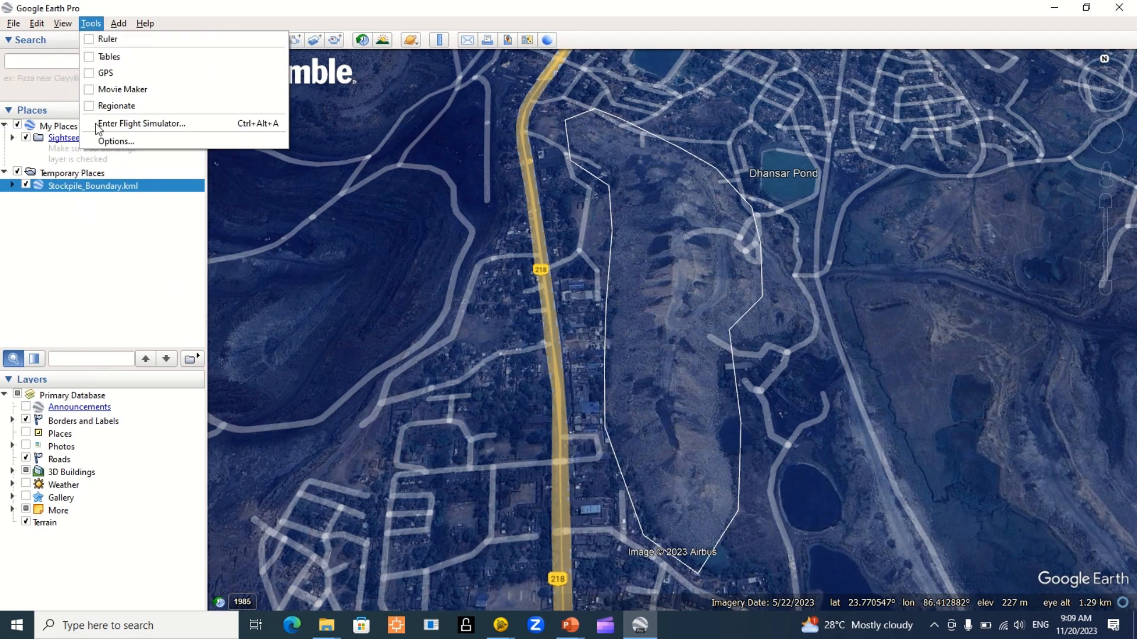
pyautogui.click(100, 142)
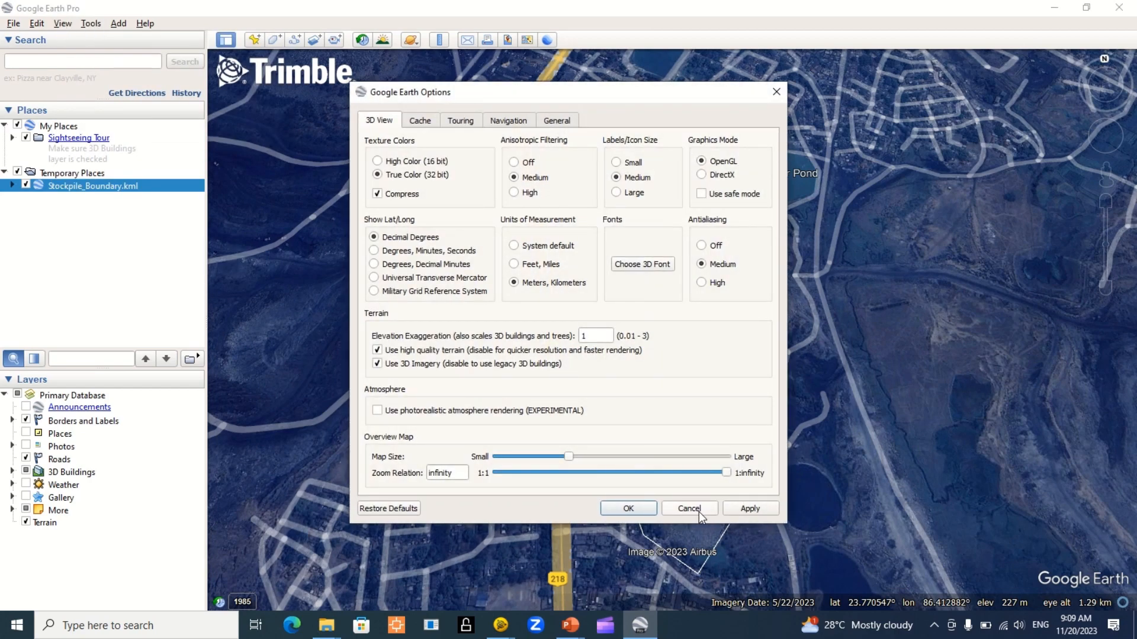
pyautogui.click(689, 509)
# Set the Show Lat/Long format in the Google Earth options to Universal Transverse Mercator and apply it
pyautogui.click(91, 23)
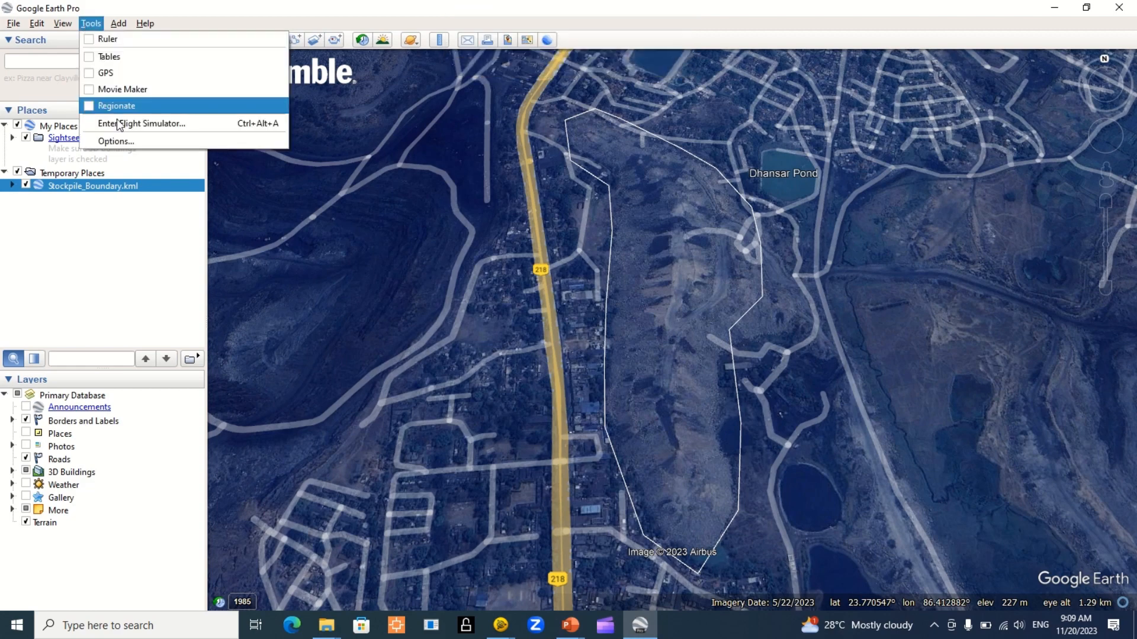
pyautogui.click(117, 138)
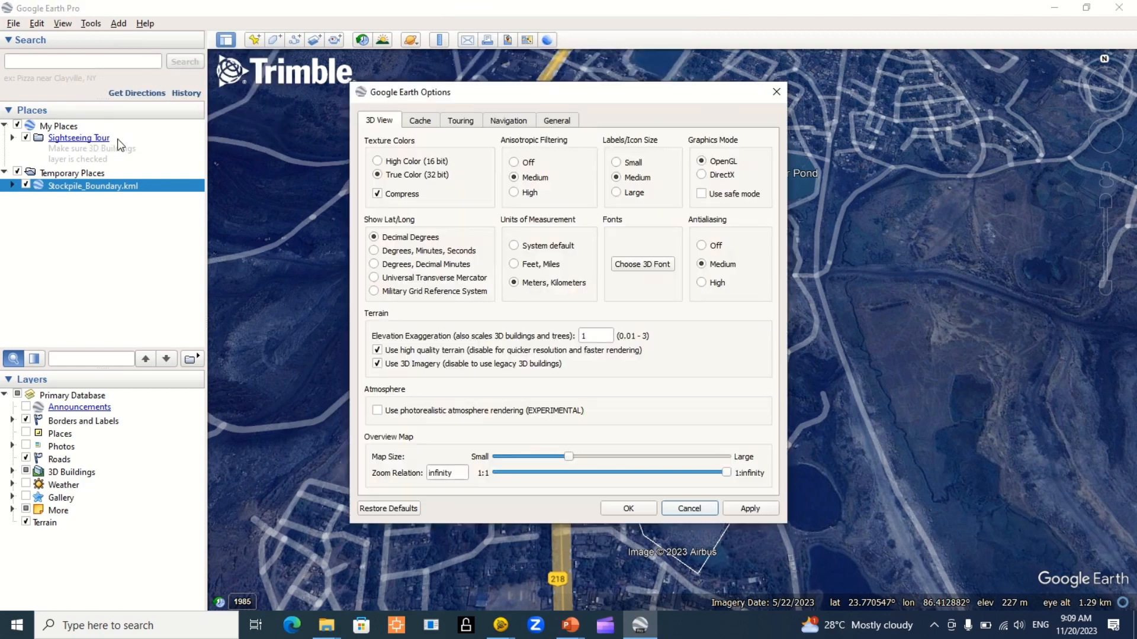
pyautogui.click(379, 279)
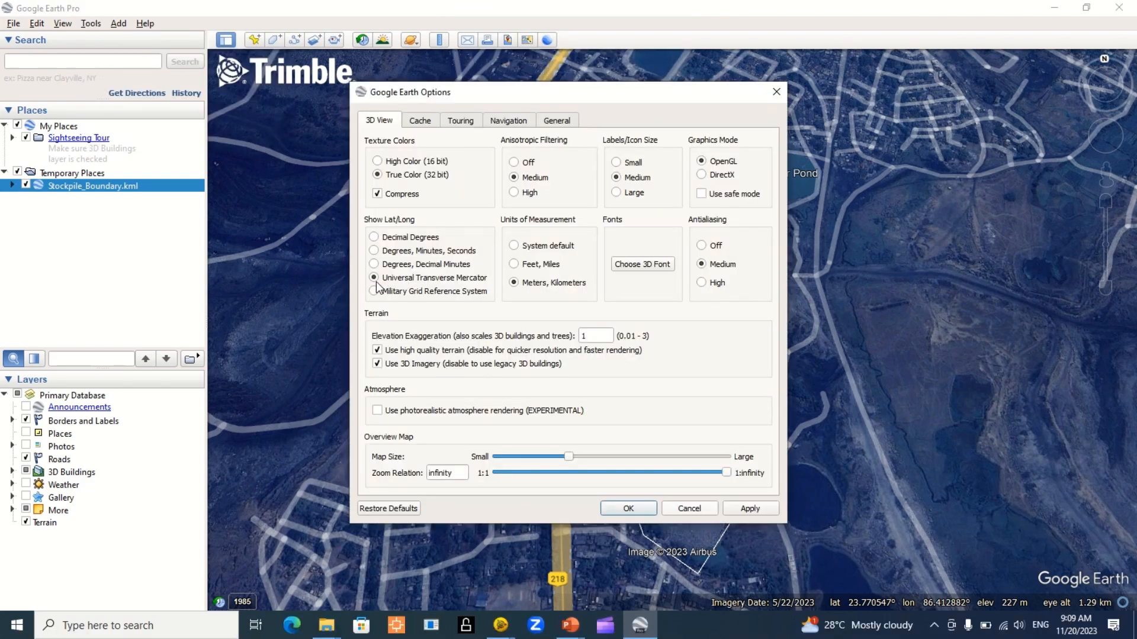
pyautogui.click(750, 508)
pyautogui.click(630, 508)
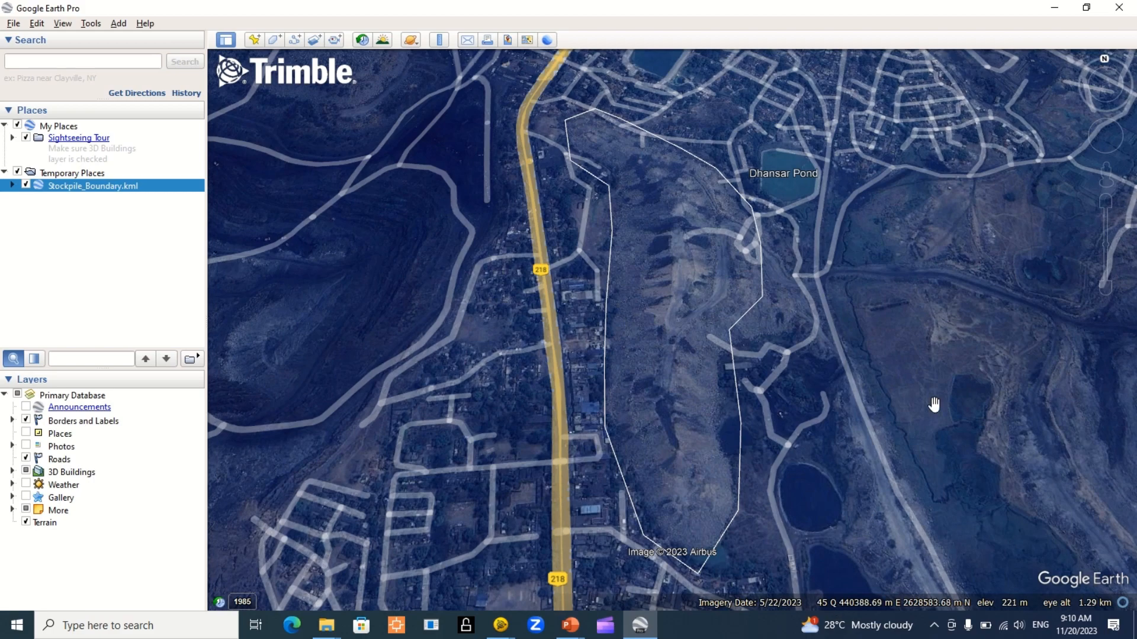
# Switch to Trimble Business Center, review the recently used coordinate systems in Change Coordinate System, and reconfirm World wide/UTM zone 45 South
pyautogui.moveTo(500, 625)
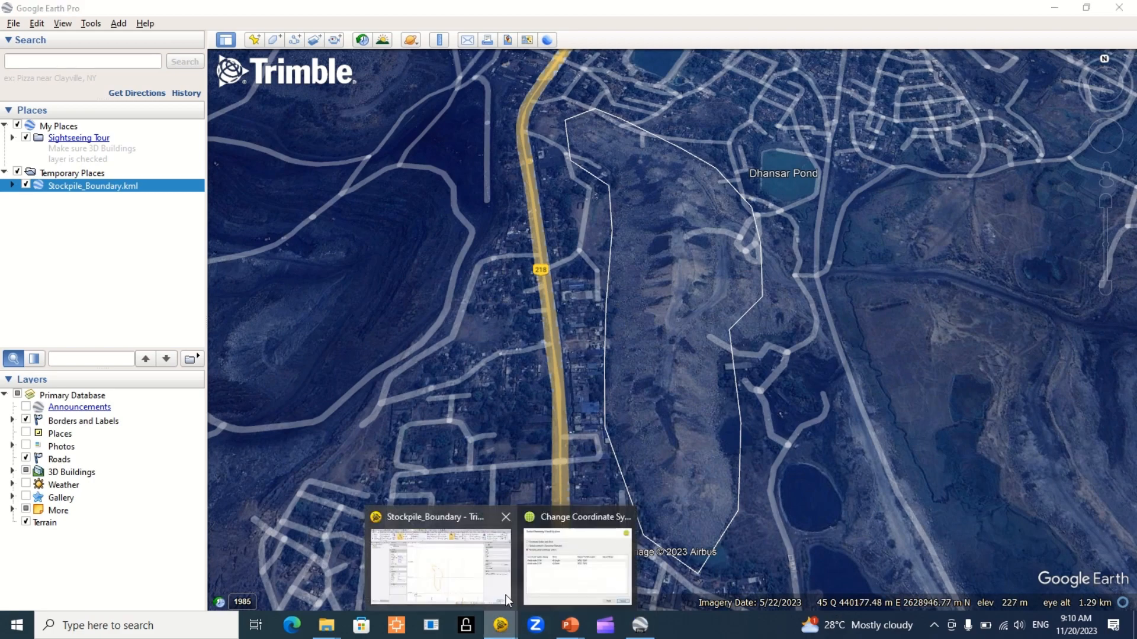
pyautogui.click(553, 579)
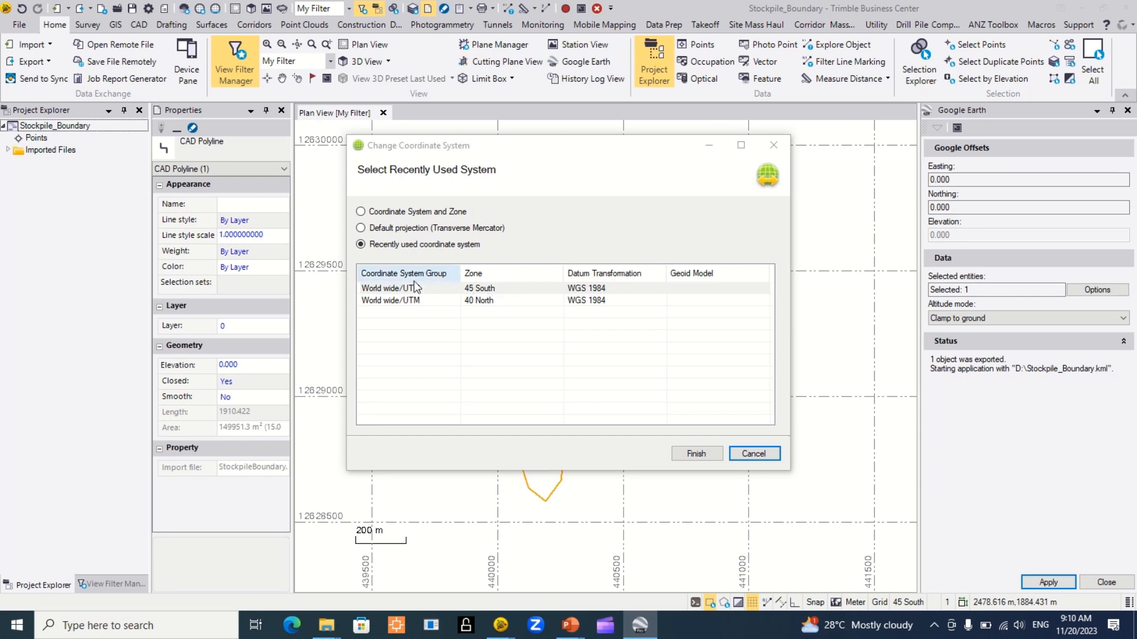
pyautogui.click(708, 455)
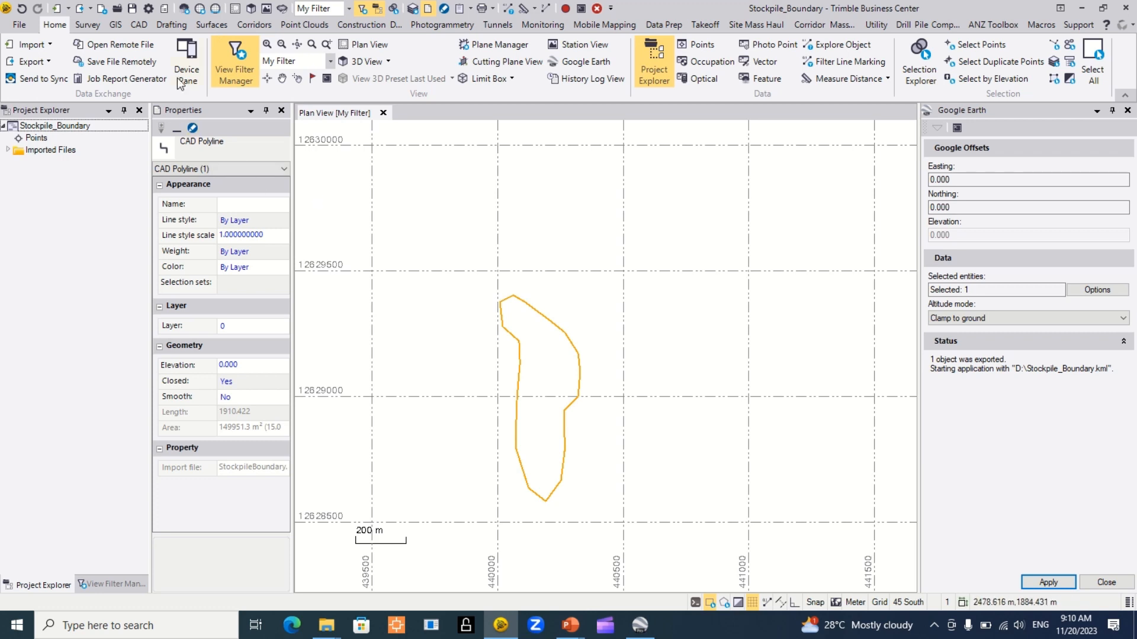
pyautogui.click(216, 9)
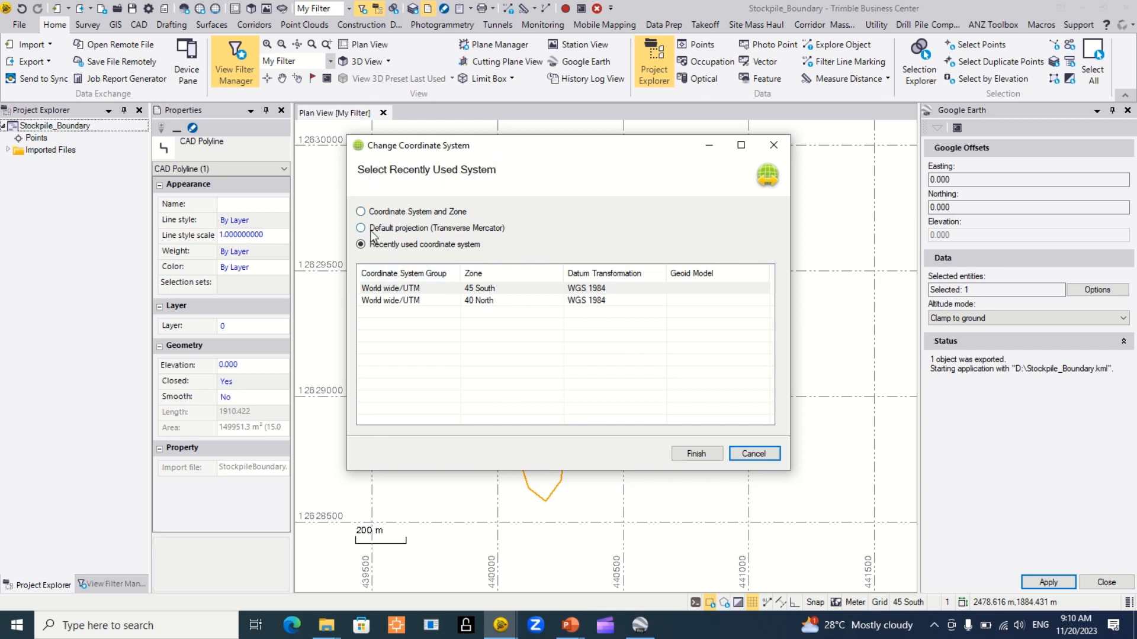
pyautogui.click(694, 452)
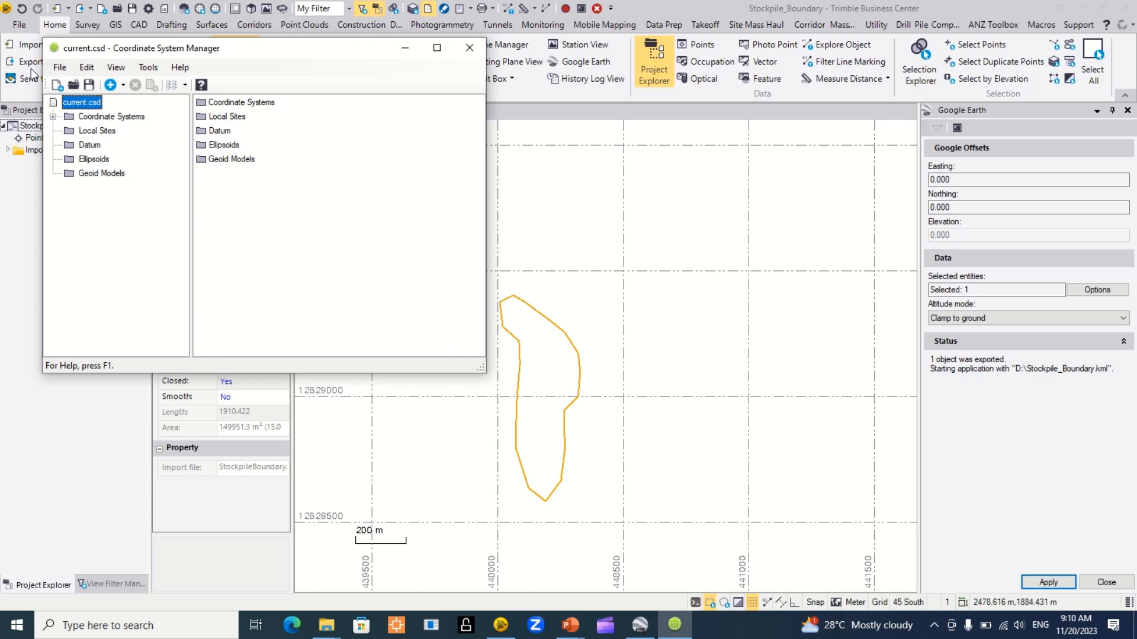
# Maximize Coordinate System Manager and list the UTM zones under the World wide coordinate systems
pyautogui.click(437, 47)
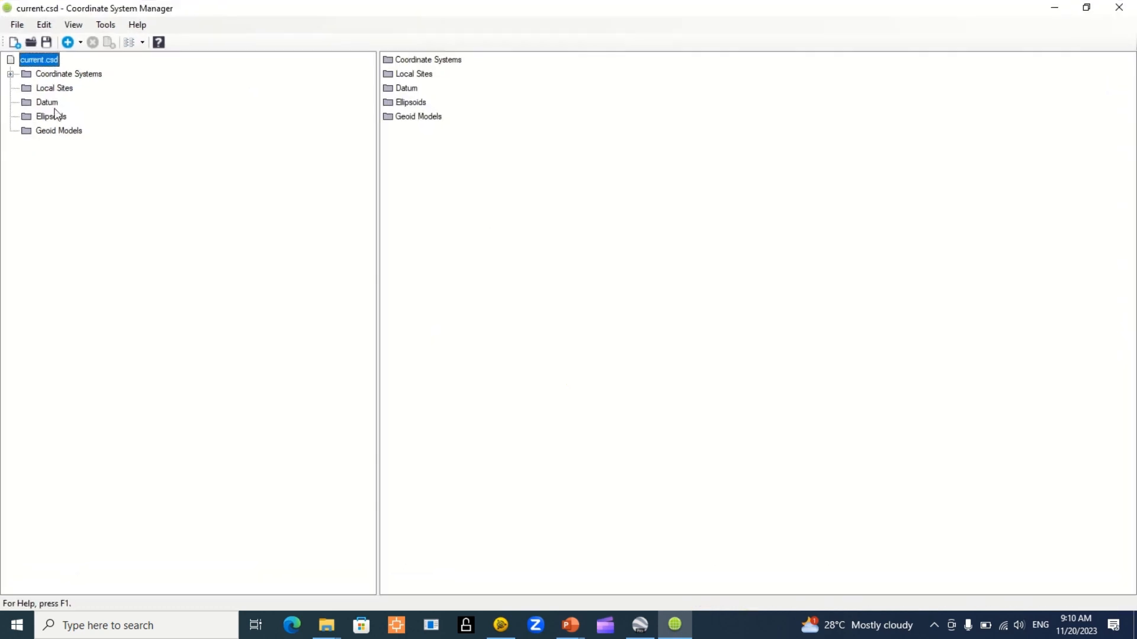
pyautogui.click(10, 74)
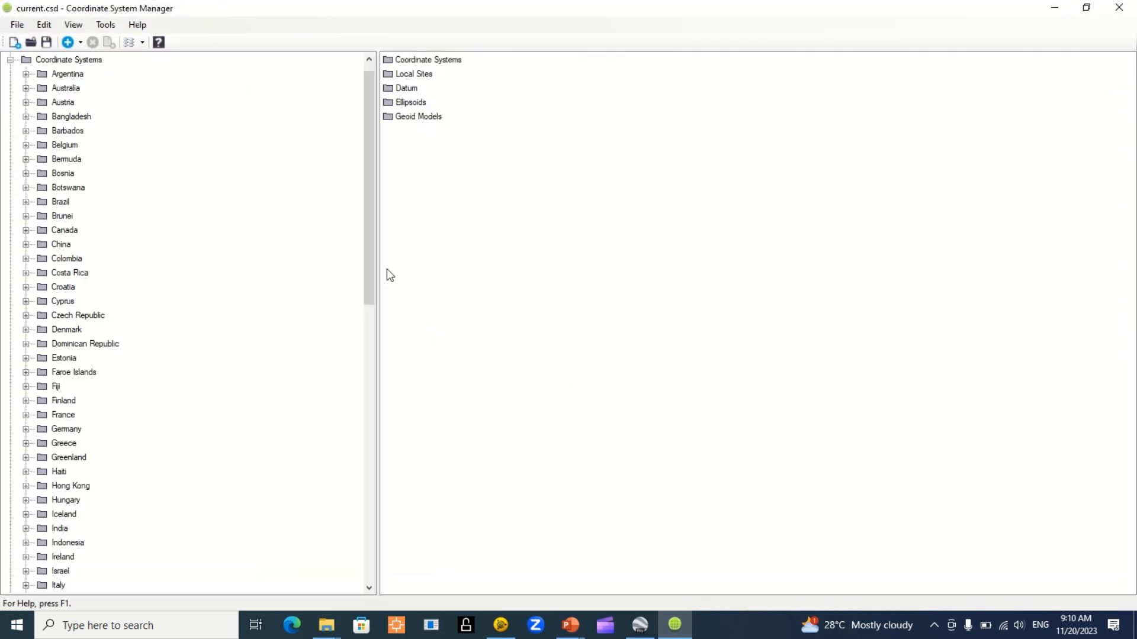
pyautogui.moveTo(375, 266); pyautogui.dragTo(201, 588)
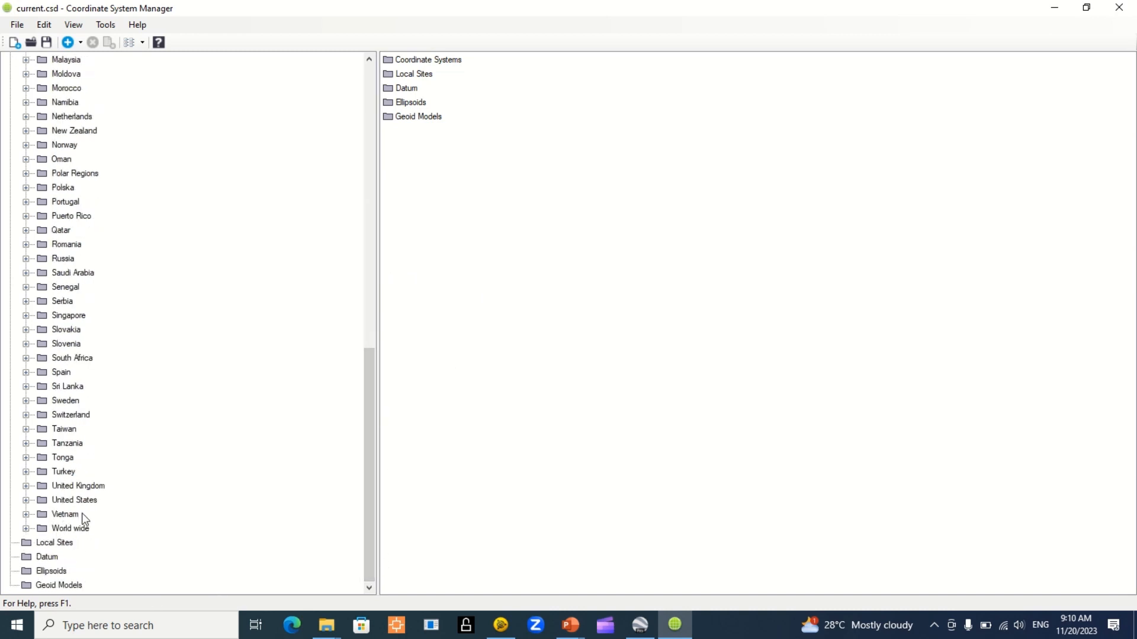
pyautogui.click(26, 529)
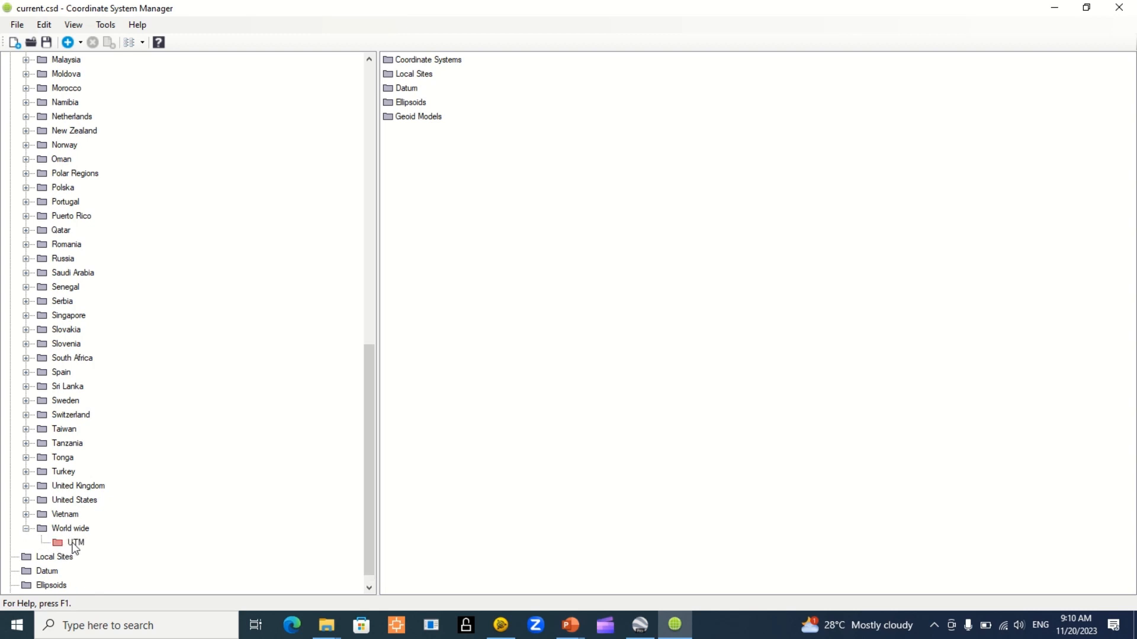
pyautogui.click(75, 544)
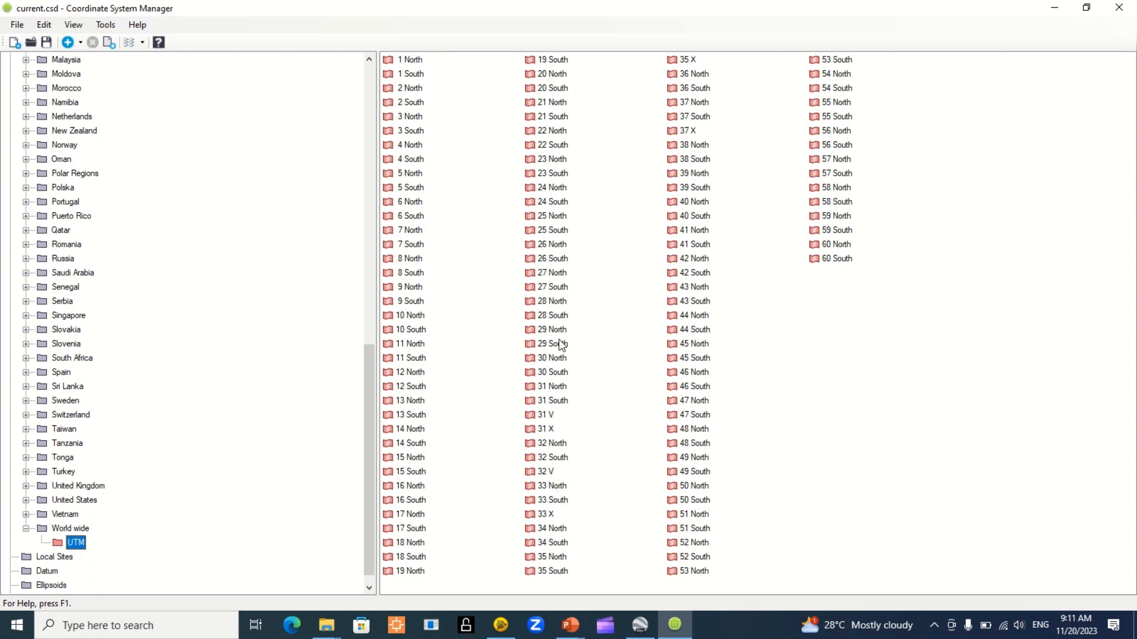
# Examine the zone parameters, projection, shift grid and geoid model properties of World wide/UTM zone 39 South
pyautogui.doubleClick(695, 188)
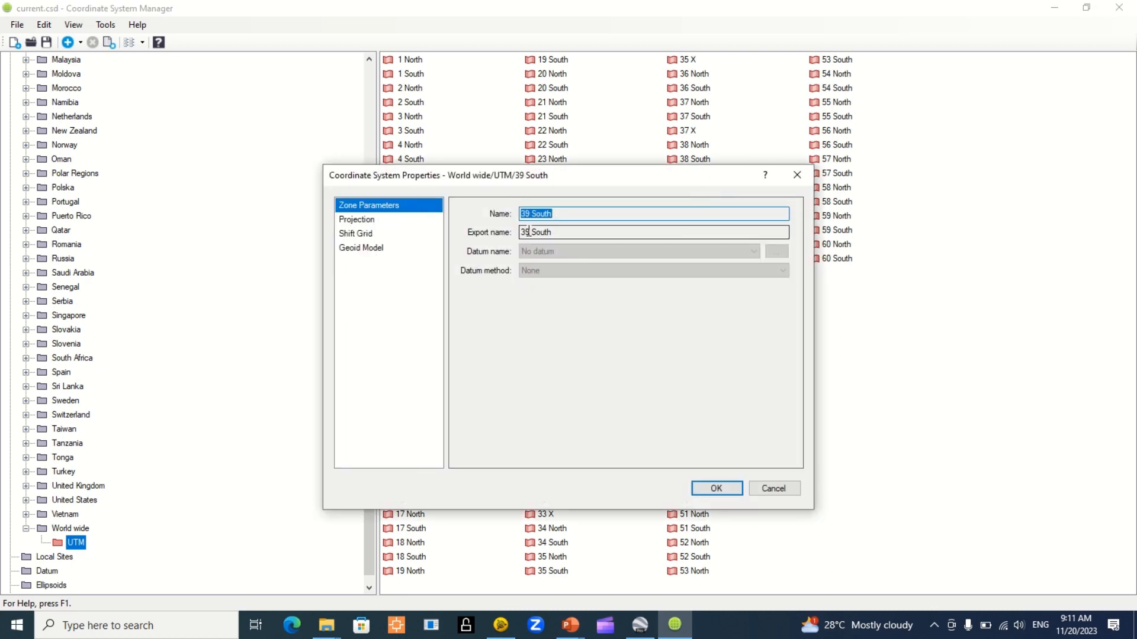
pyautogui.click(363, 221)
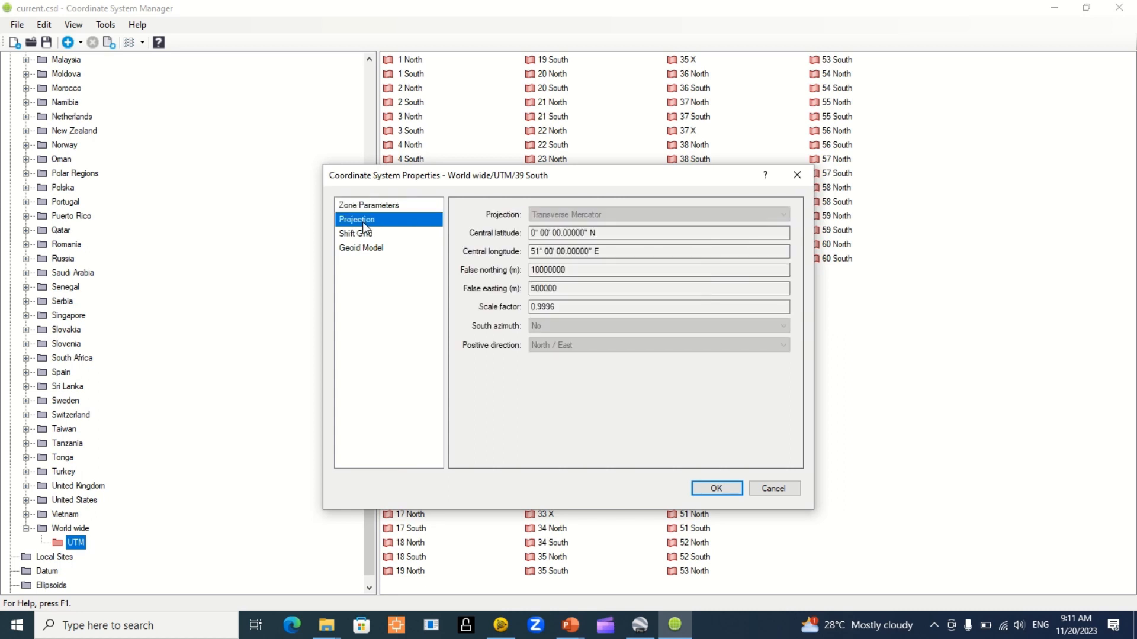
pyautogui.click(363, 234)
pyautogui.click(365, 249)
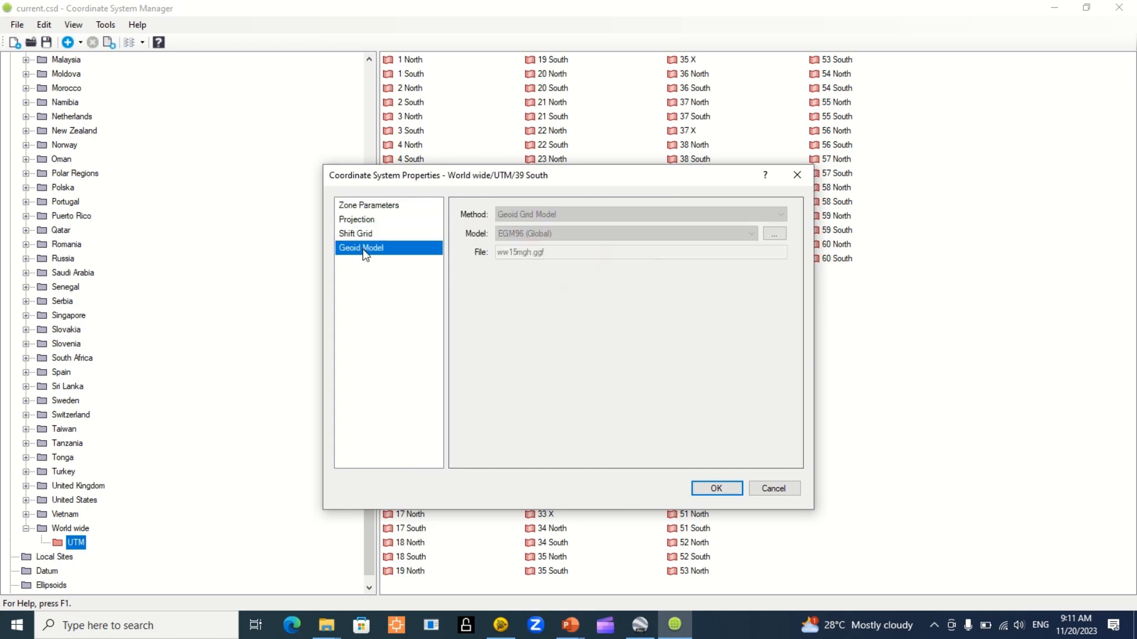
pyautogui.click(727, 487)
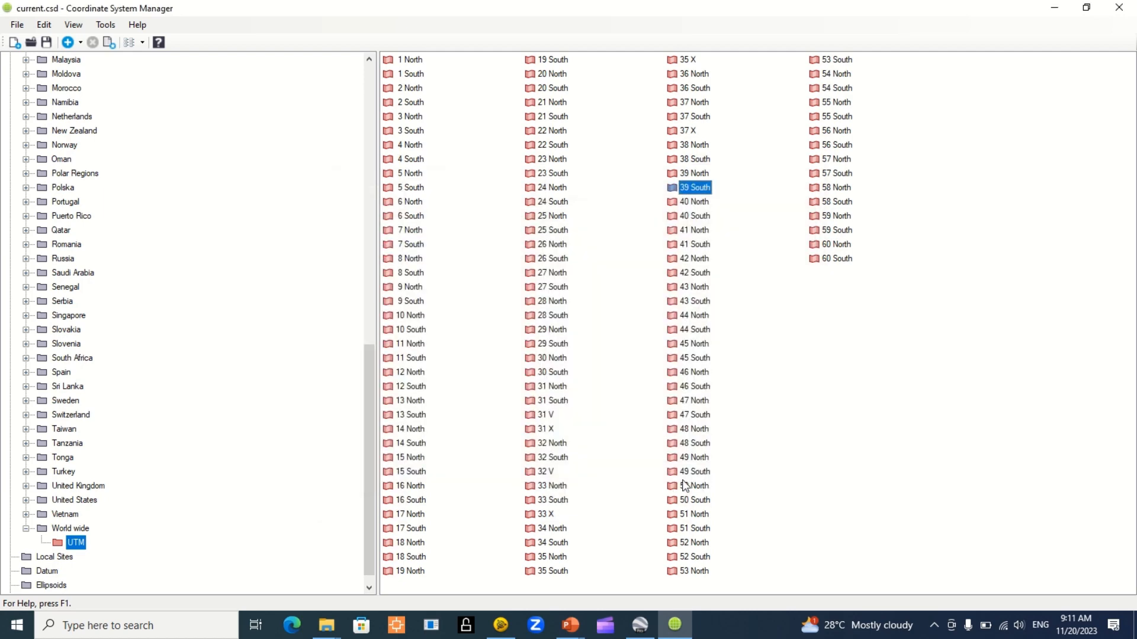
# Close Coordinate System Manager and, back in Trimble Business Center, change the project's coordinate system to World wide/UTM zone 33 South
pyautogui.click(1108, 11)
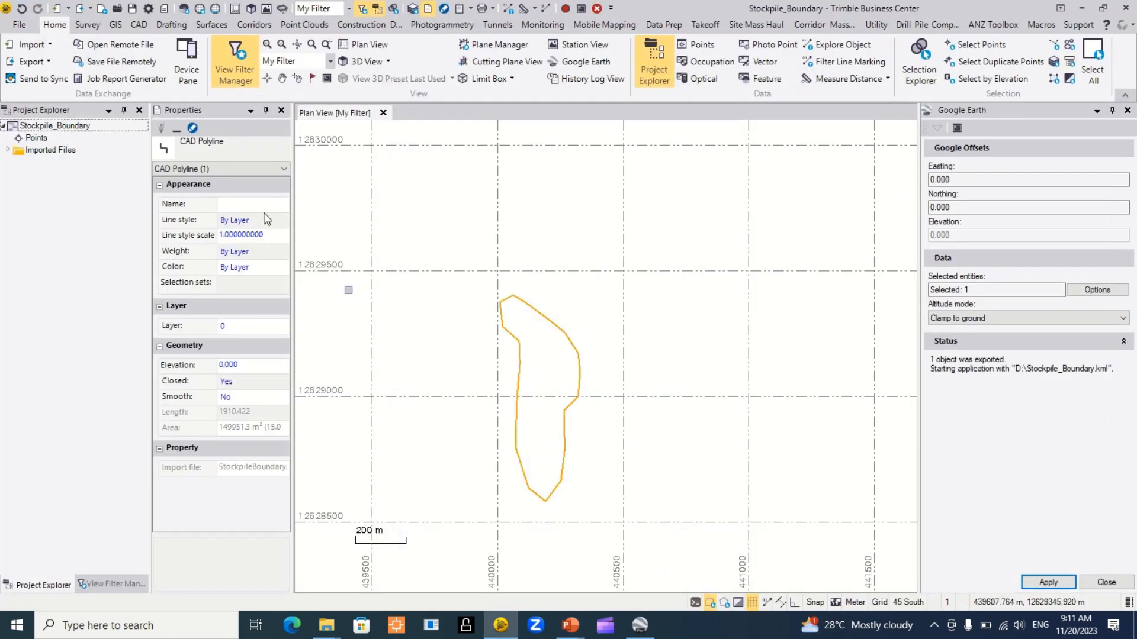
pyautogui.click(215, 8)
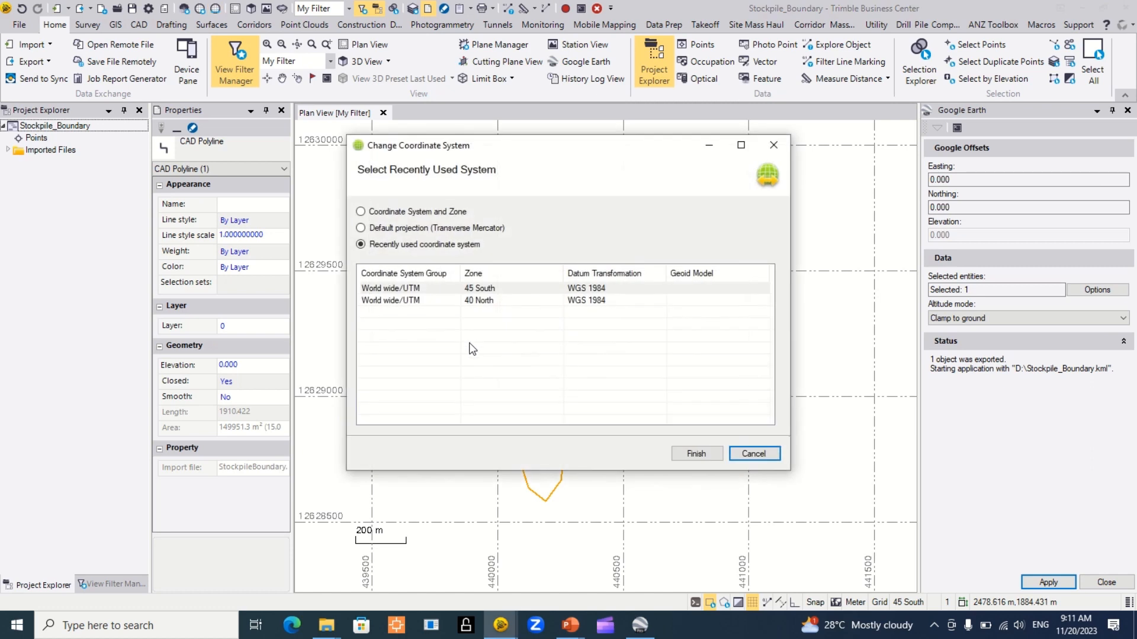
pyautogui.click(407, 213)
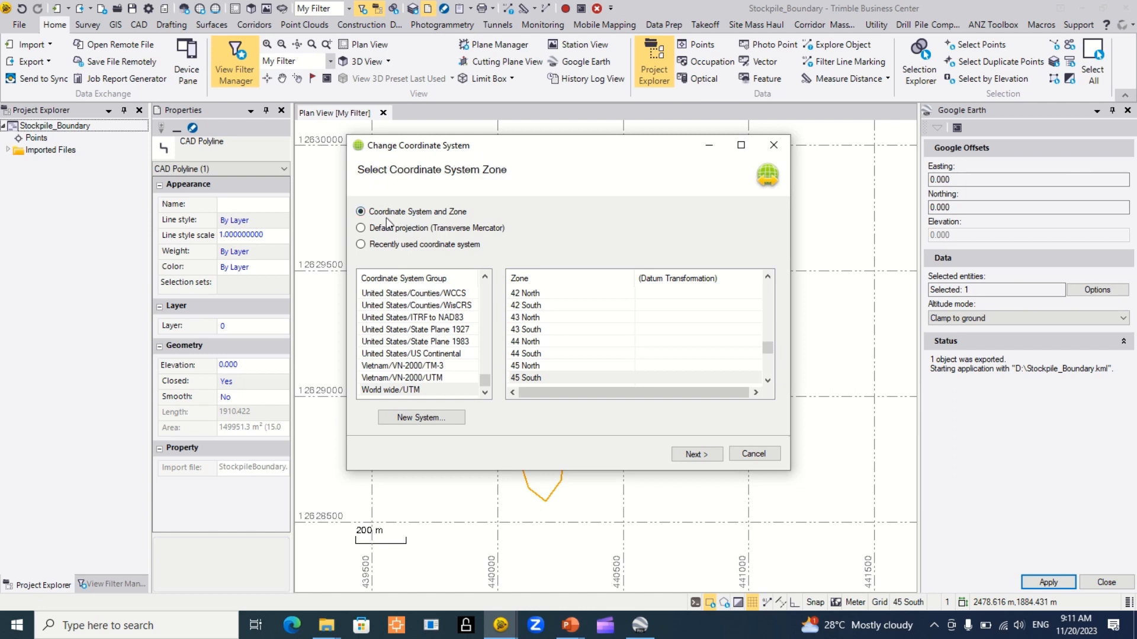
pyautogui.click(395, 390)
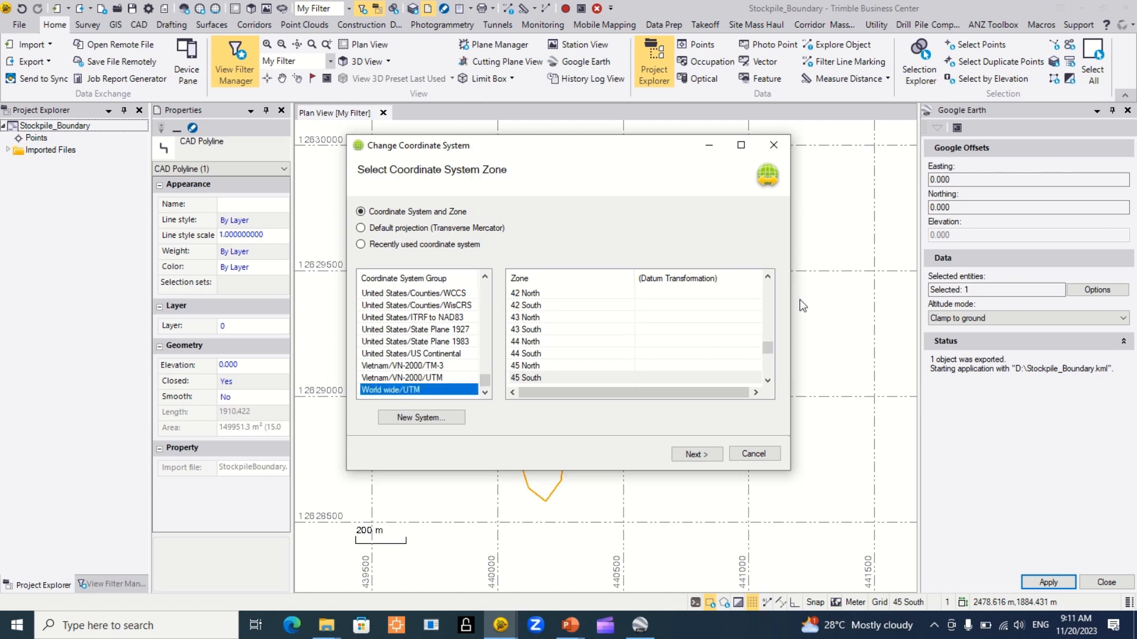
pyautogui.moveTo(766, 355); pyautogui.dragTo(766, 330)
pyautogui.scroll(-5, 579, 344)
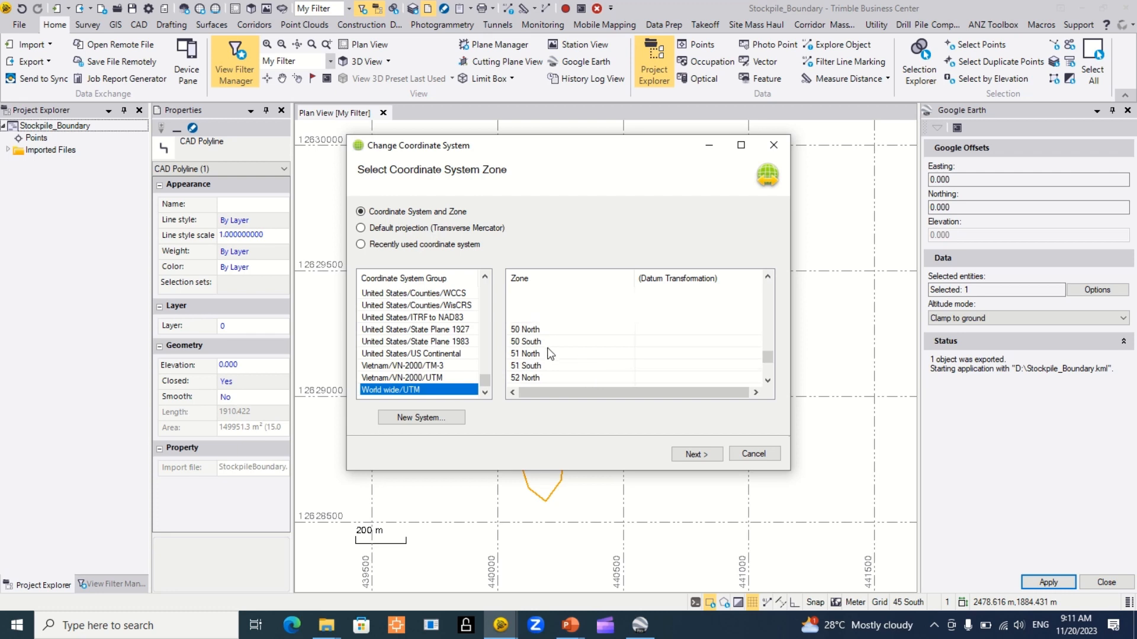
pyautogui.scroll(2, 553, 348)
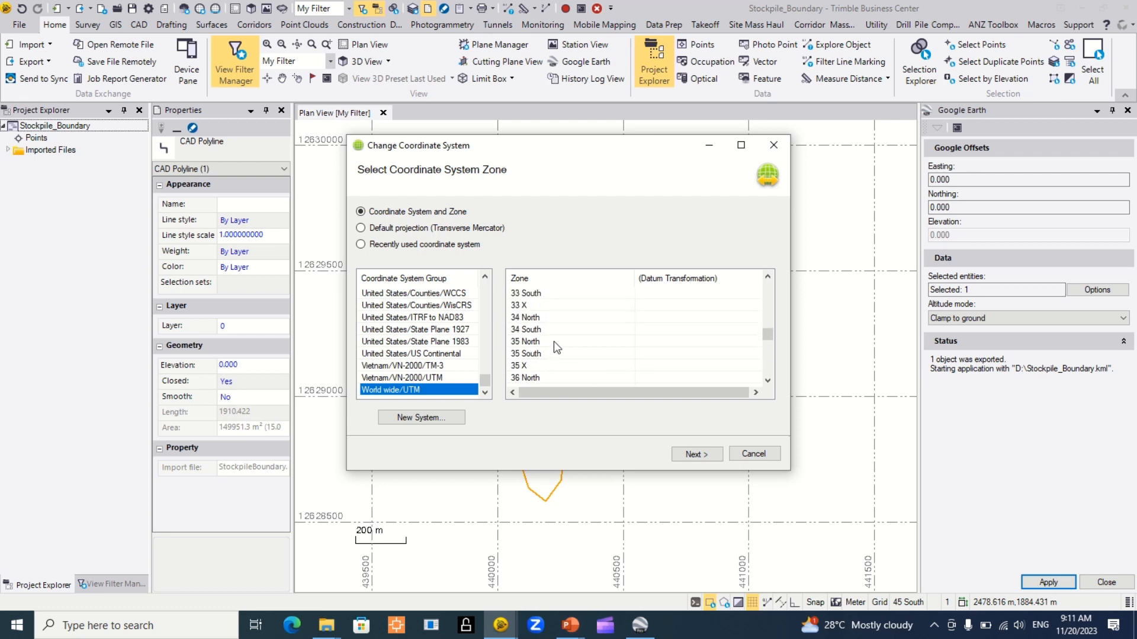
pyautogui.doubleClick(528, 294)
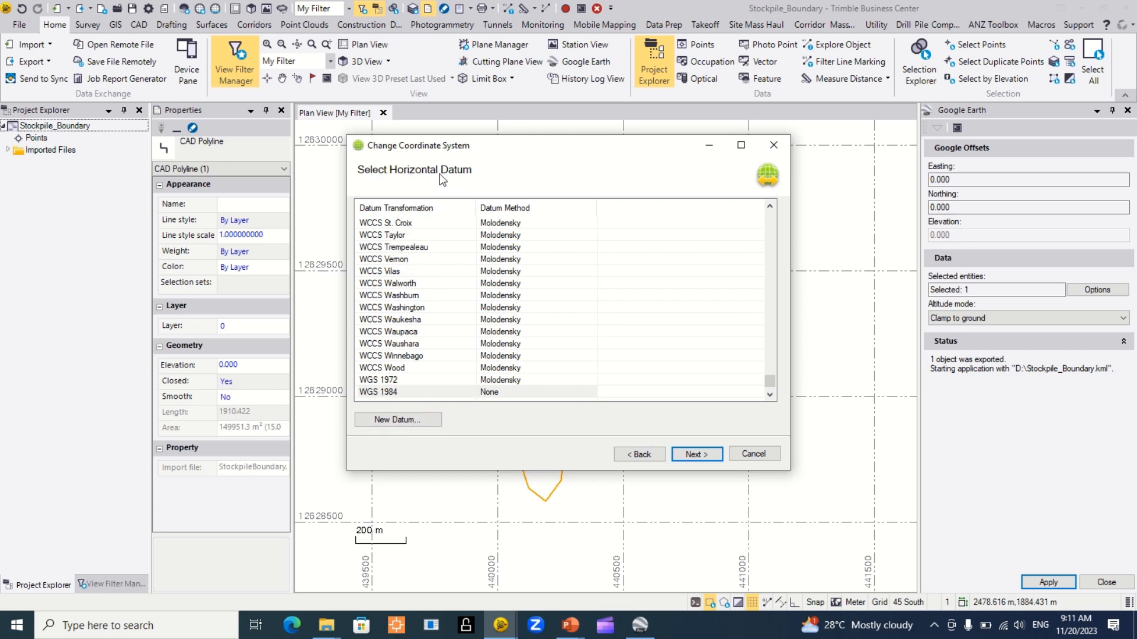
# Select WGS 1984 as the horizontal datum, choose no geoid model, and finish the coordinate system change
pyautogui.click(392, 392)
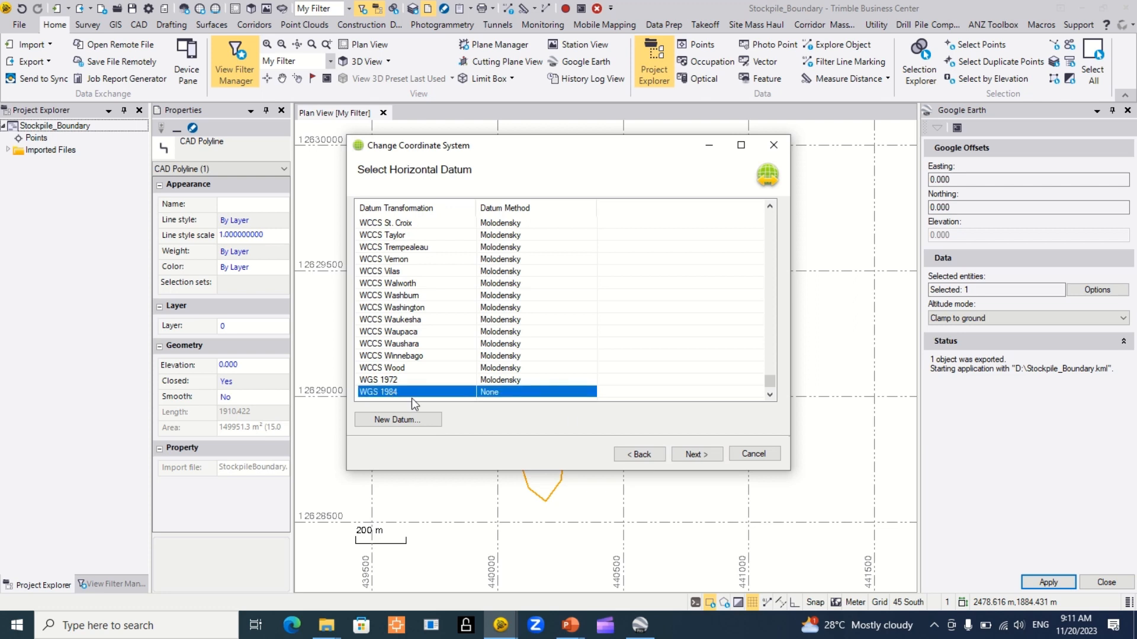
pyautogui.click(696, 454)
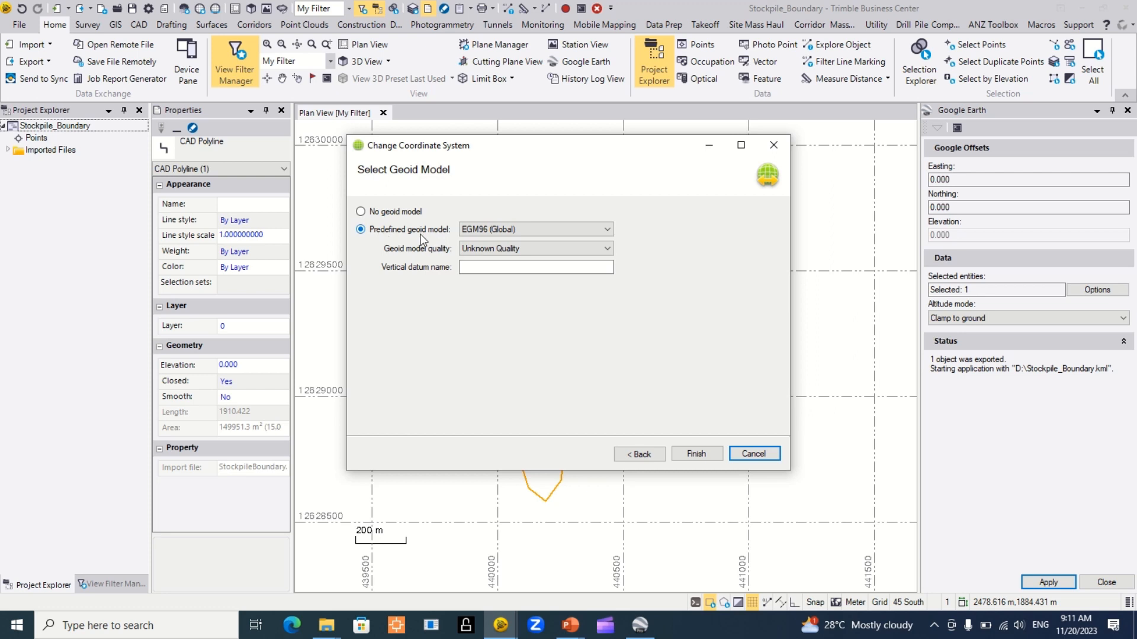
pyautogui.click(494, 228)
pyautogui.click(493, 226)
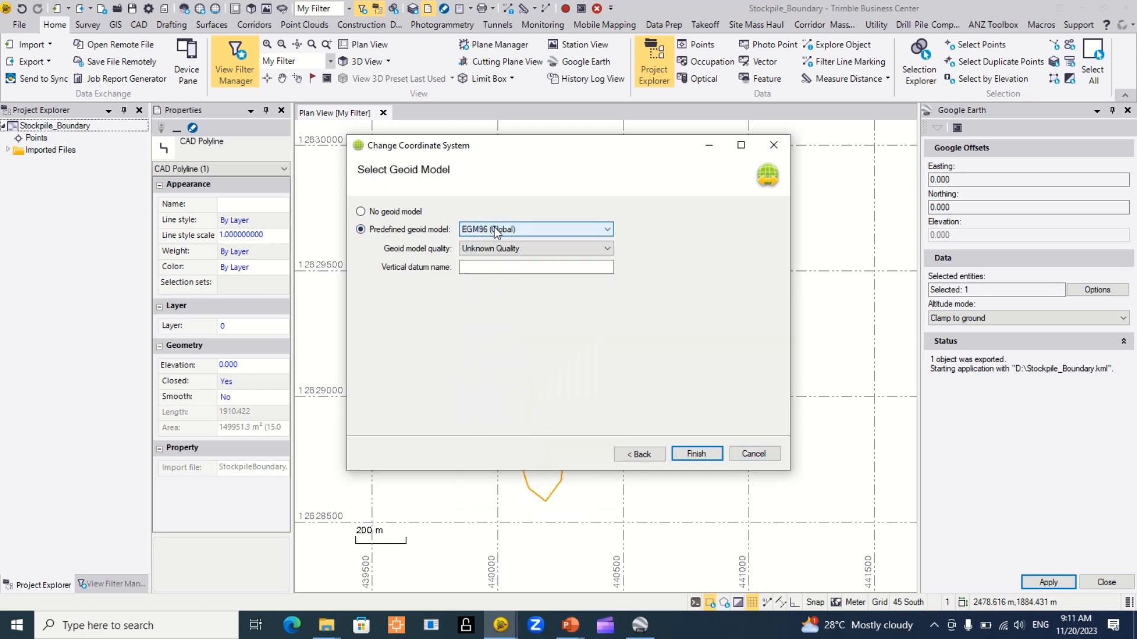
pyautogui.click(361, 212)
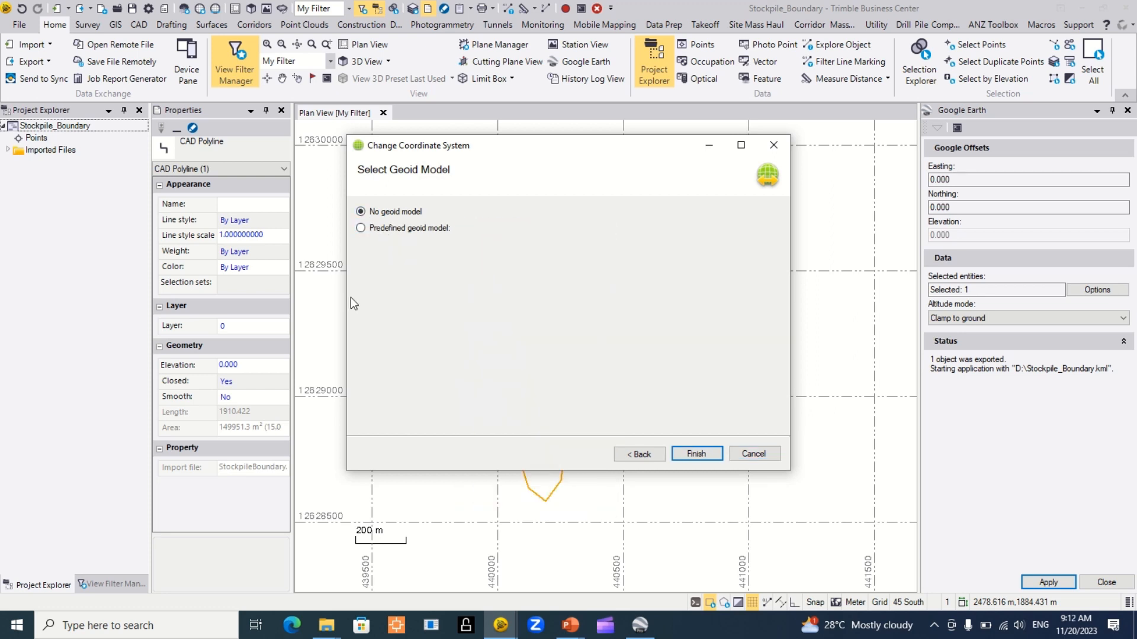
pyautogui.click(692, 454)
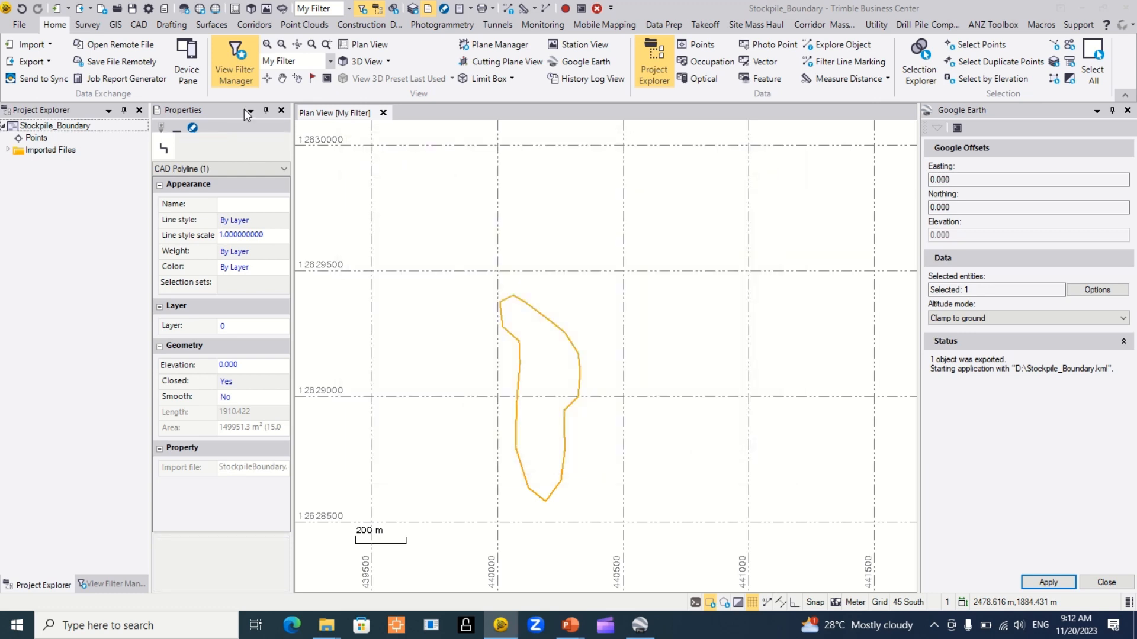
# Review the recently used coordinate systems, reconfirm World wide/UTM zone 33 South, and deselect the boundary polyline
pyautogui.click(217, 6)
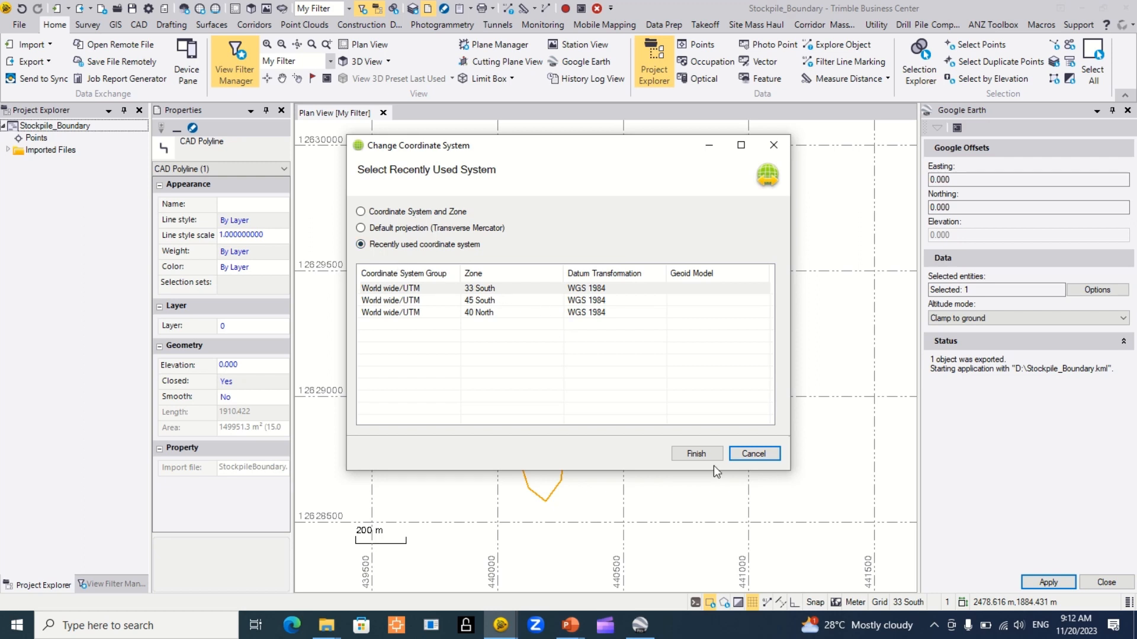
pyautogui.click(692, 453)
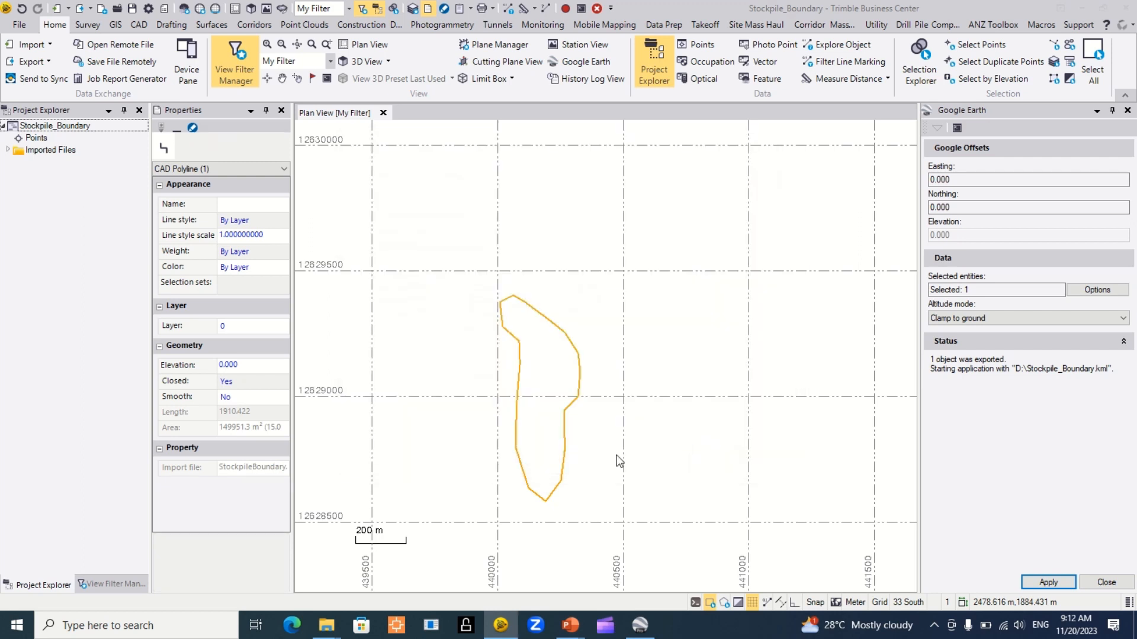
pyautogui.press('Escape')
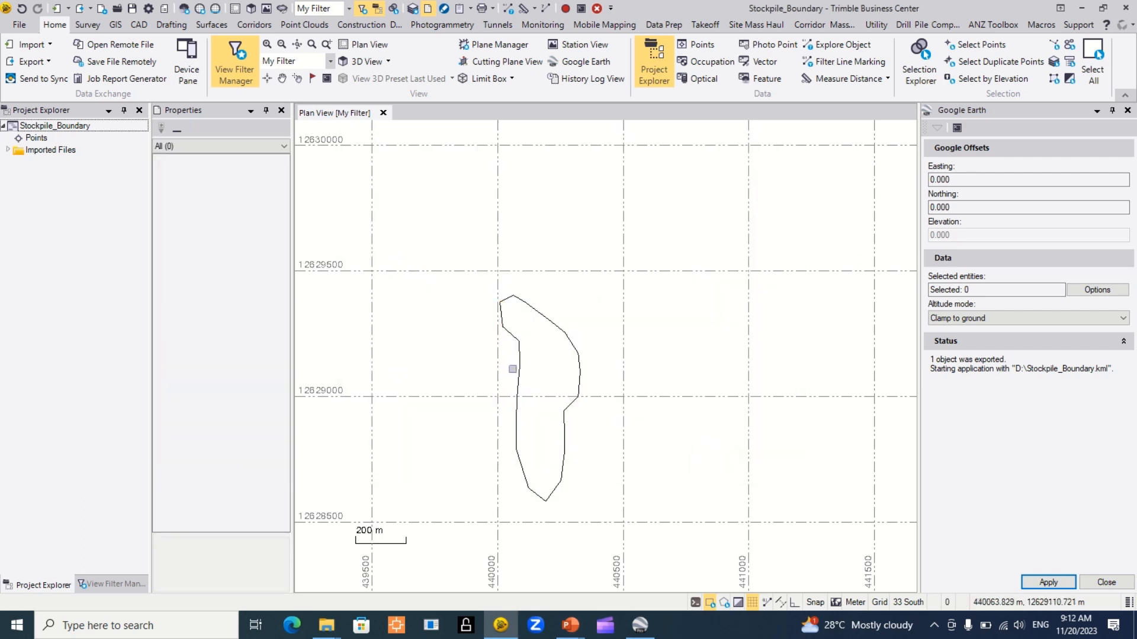